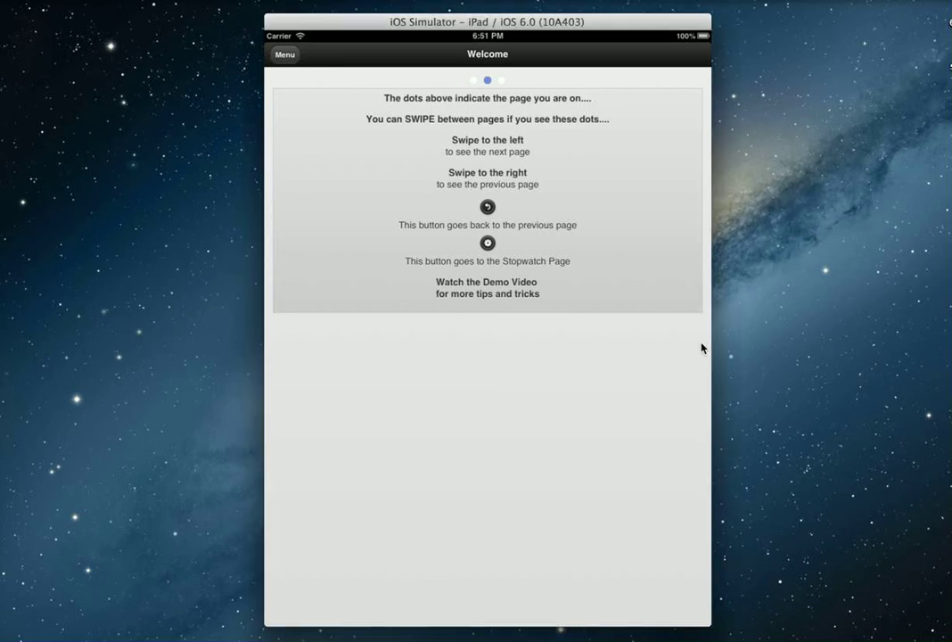
# - Open the Male client's Pre 6MWT baseline page from the Menu
pyautogui.press('super+Left')
pyautogui.click(280, 56)
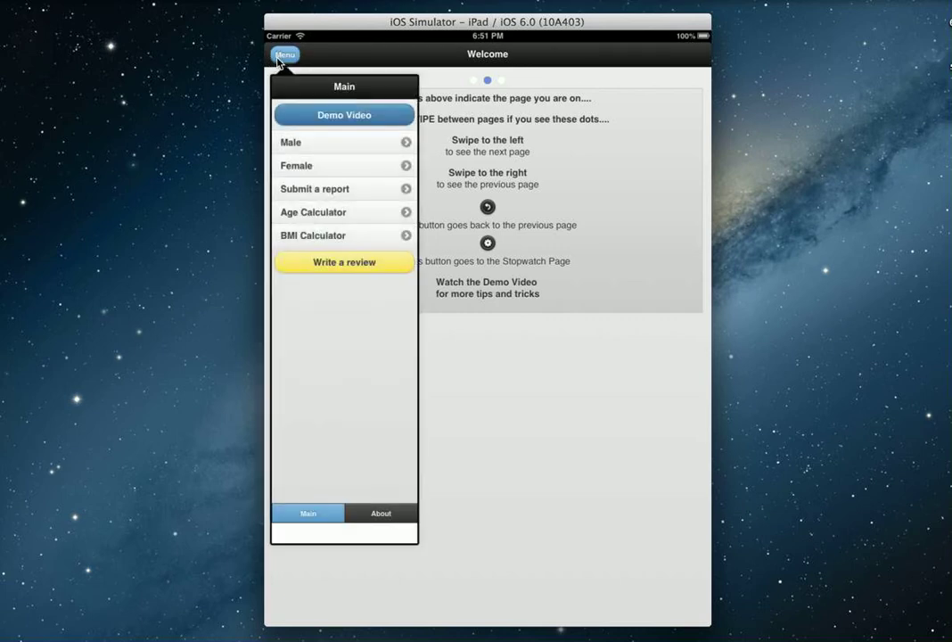
pyautogui.click(287, 144)
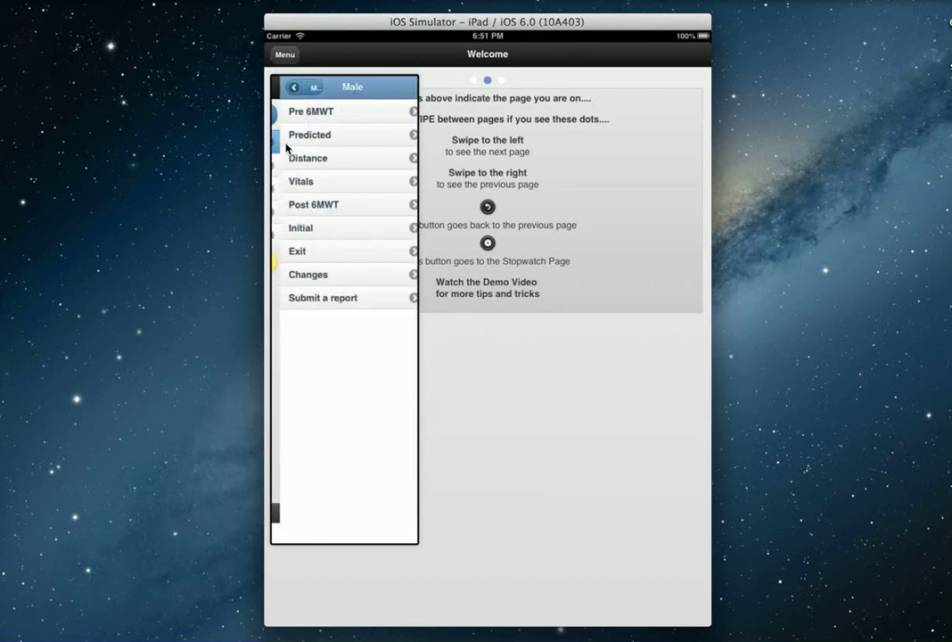
pyautogui.click(300, 115)
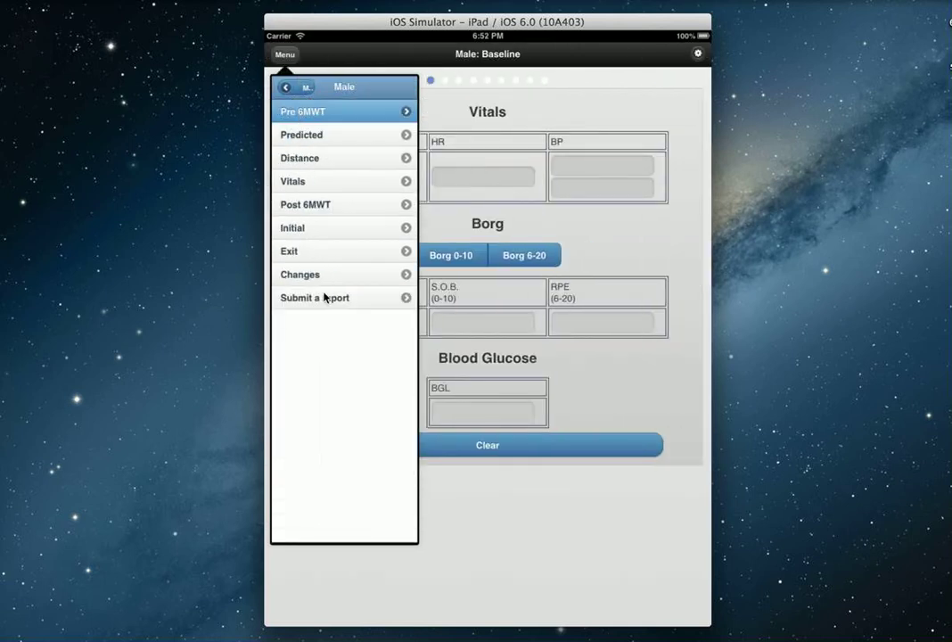
# - Enter baseline SpO2 99, HR 60 and blood pressure 120/60
pyautogui.click(285, 56)
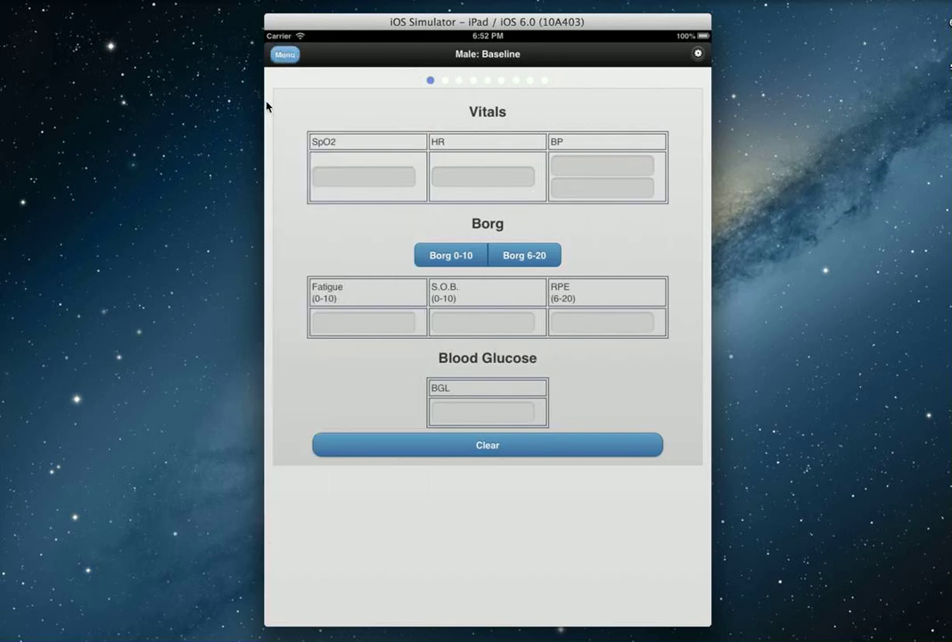
pyautogui.click(373, 178)
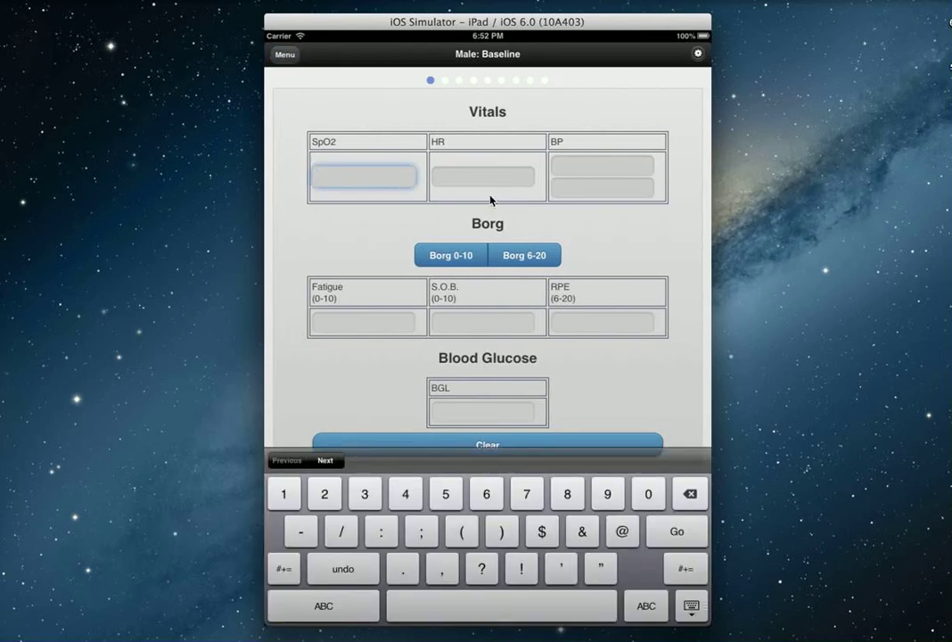
pyautogui.write('99')
pyautogui.press('Tab')
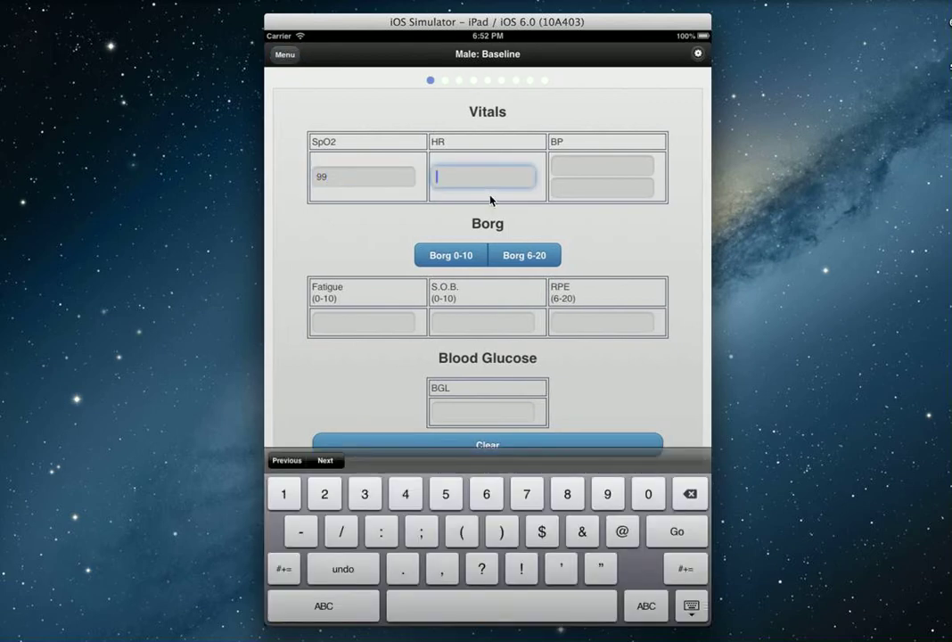
pyautogui.write('60')
pyautogui.press('Tab')
pyautogui.write('120')
pyautogui.press('BackSpace')
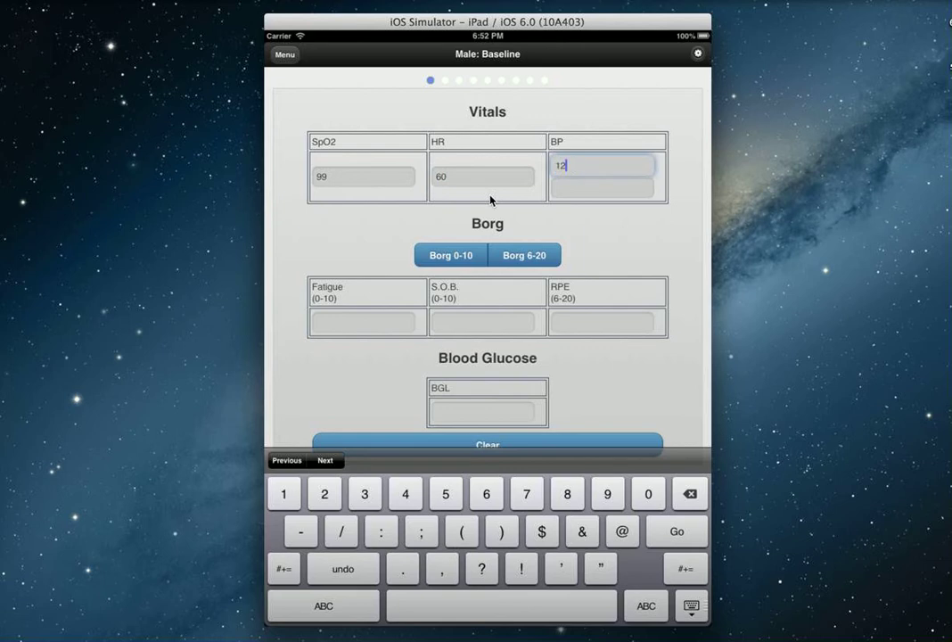
pyautogui.write('0')
pyautogui.press('Tab')
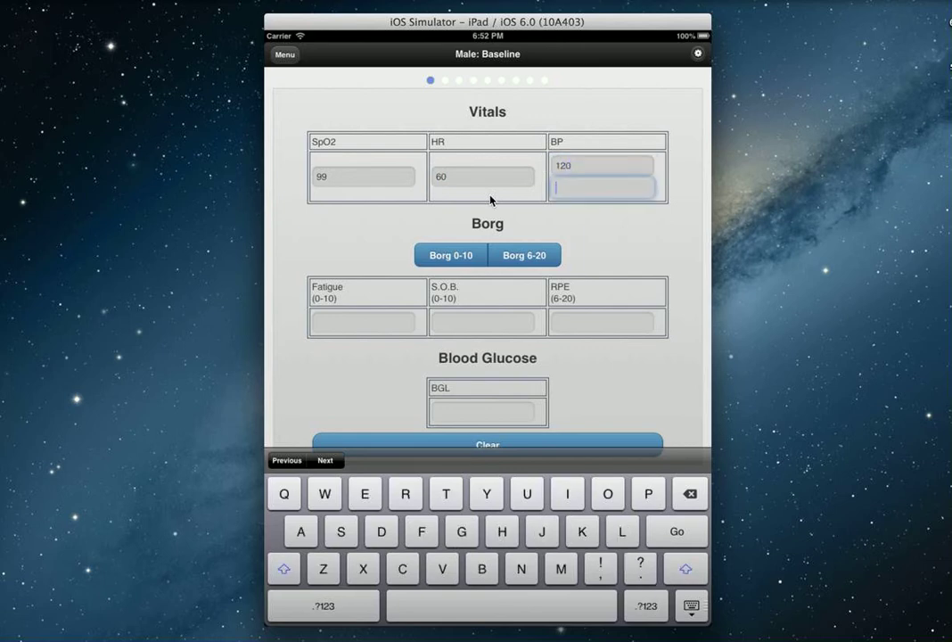
pyautogui.write('60')
# - Preview the Borg 0-10 and 6-20 rating scales, returning to the baseline form
pyautogui.click(463, 257)
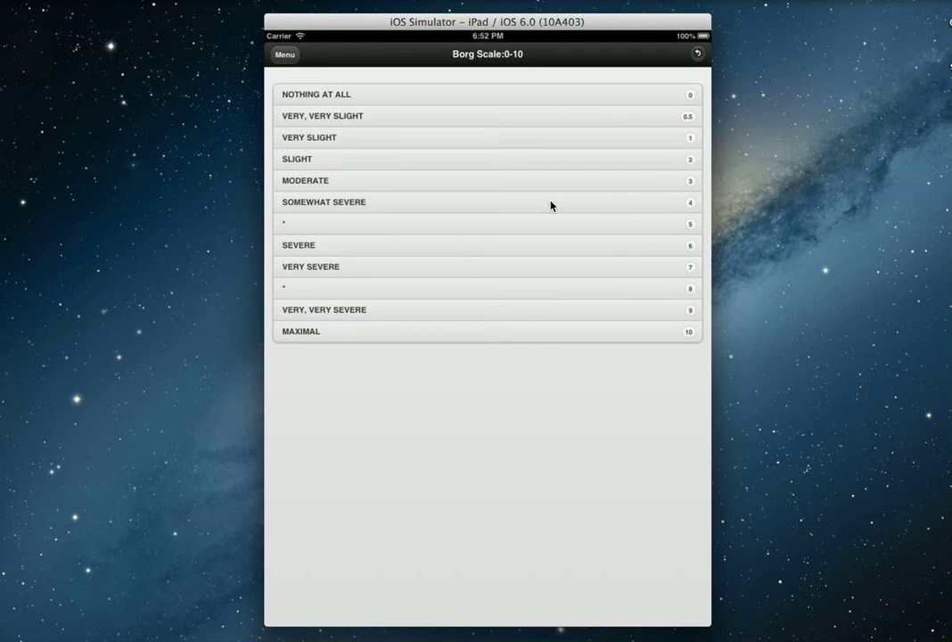
pyautogui.click(698, 54)
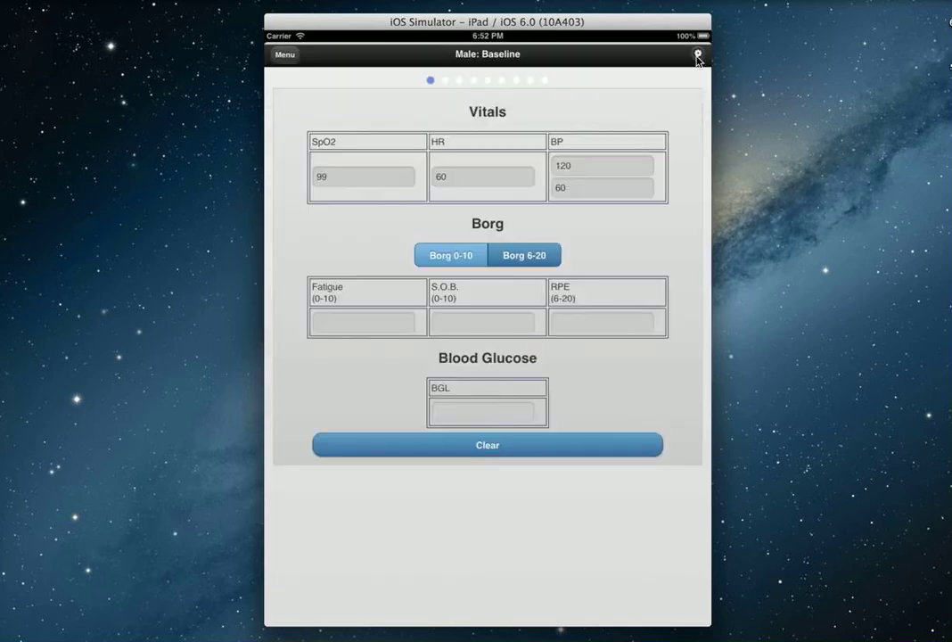
pyautogui.click(538, 253)
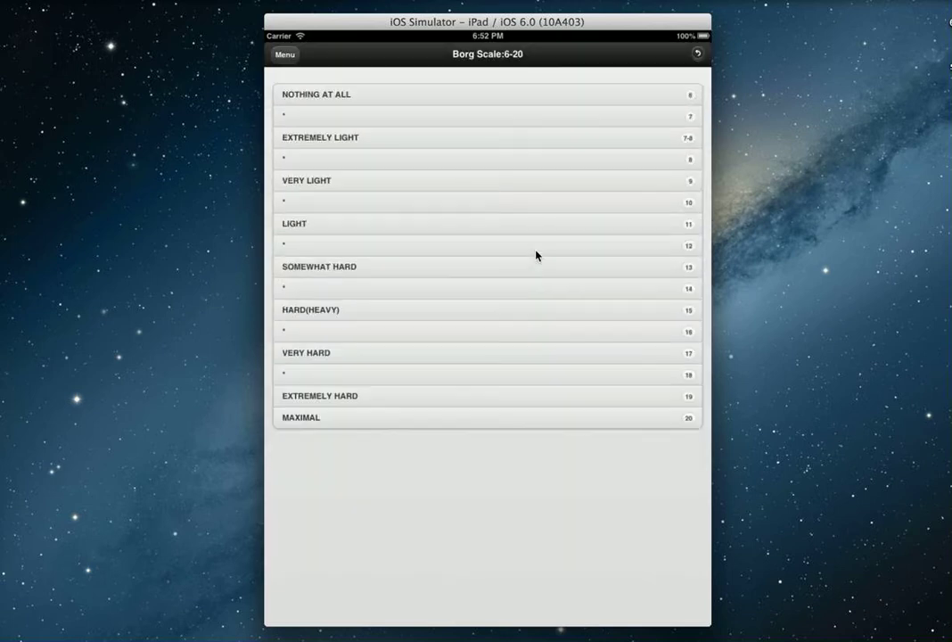
pyautogui.click(697, 54)
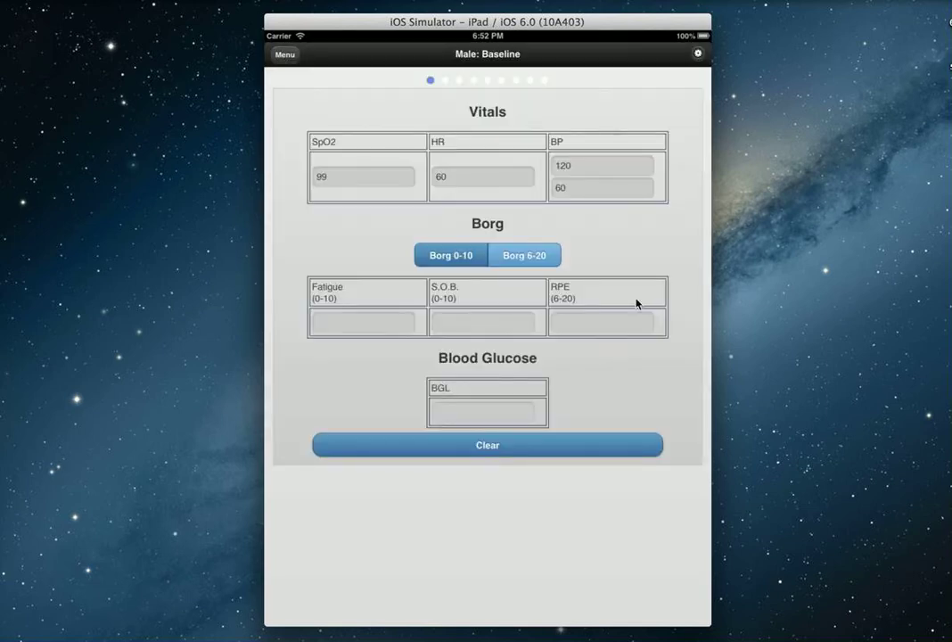
# - Enter Borg fatigue 1, S.O.B. 1 and blood glucose 8.8, leaving RPE blank
pyautogui.click(347, 322)
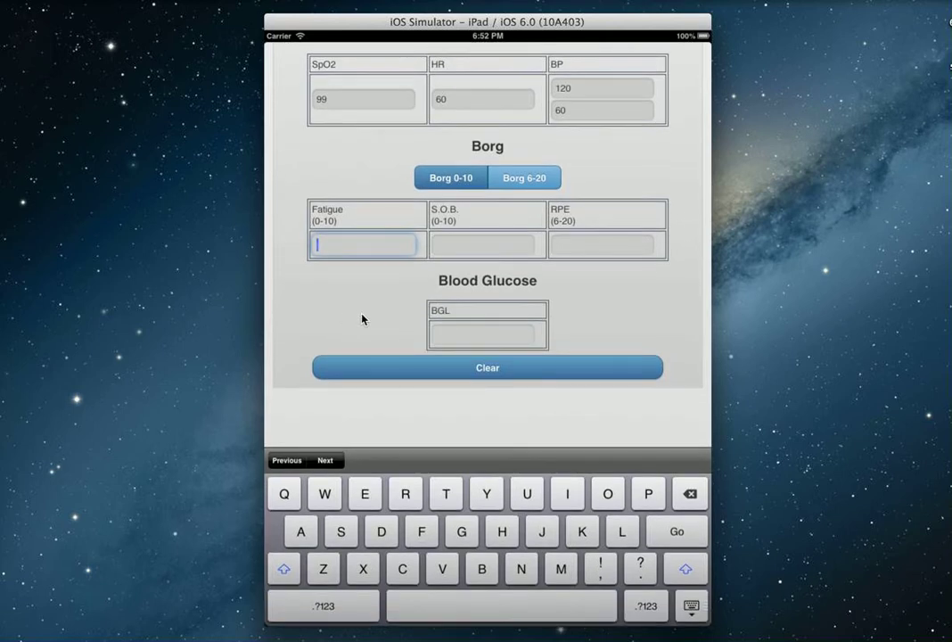
pyautogui.write('1')
pyautogui.press('Tab')
pyautogui.write('1')
pyautogui.press('Tab')
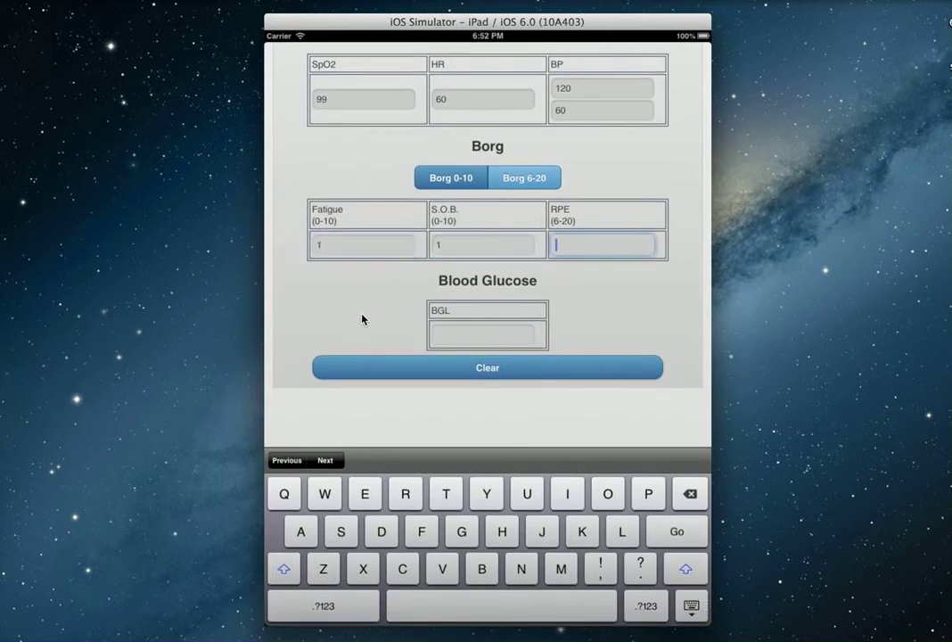
pyautogui.press('Tab')
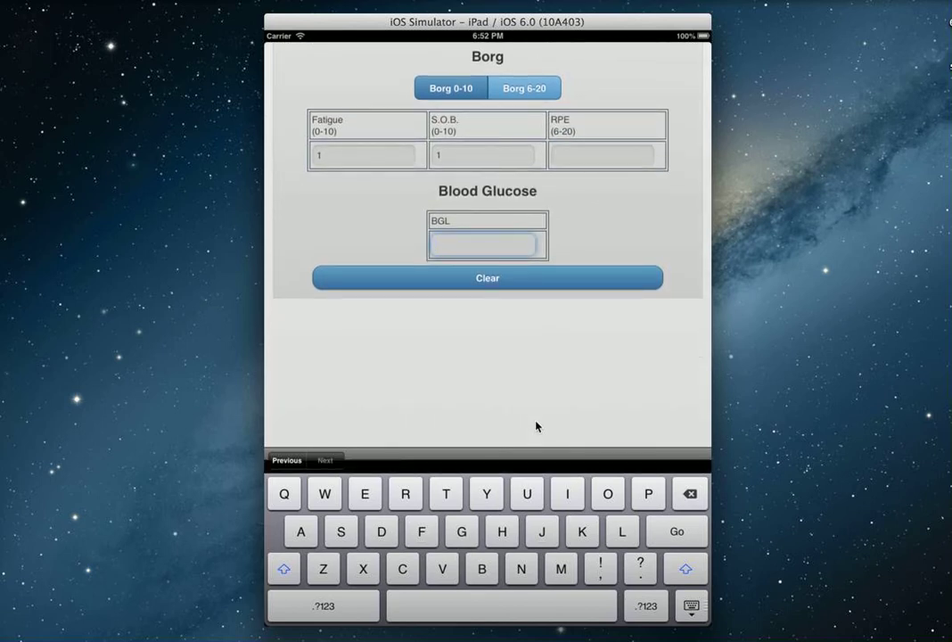
pyautogui.write('8.8')
pyautogui.click(688, 609)
# - Go to the Predicted Distance page and leave the equation set to Enright
pyautogui.moveTo(667, 547); pyautogui.dragTo(351, 556)
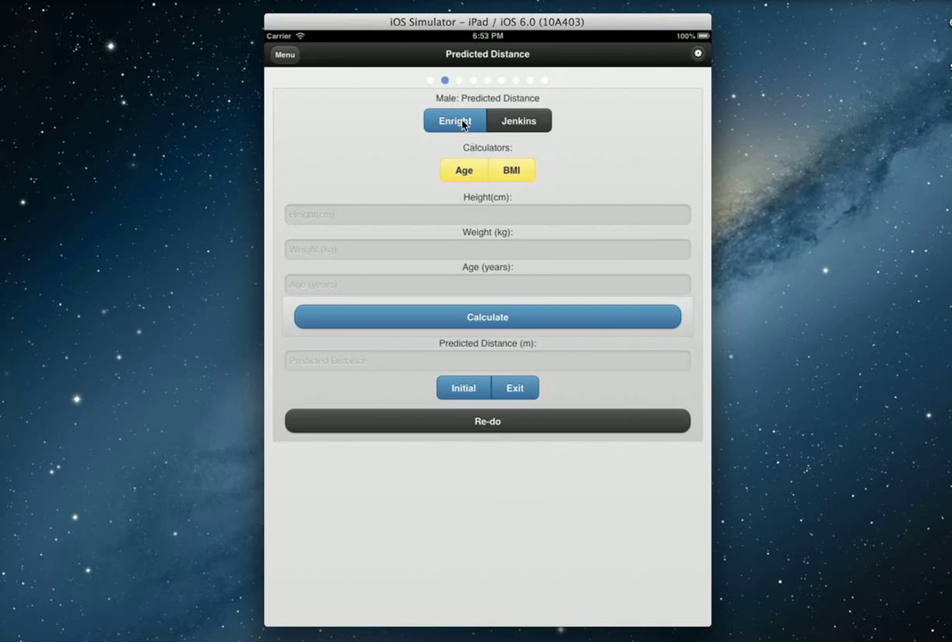
pyautogui.click(524, 123)
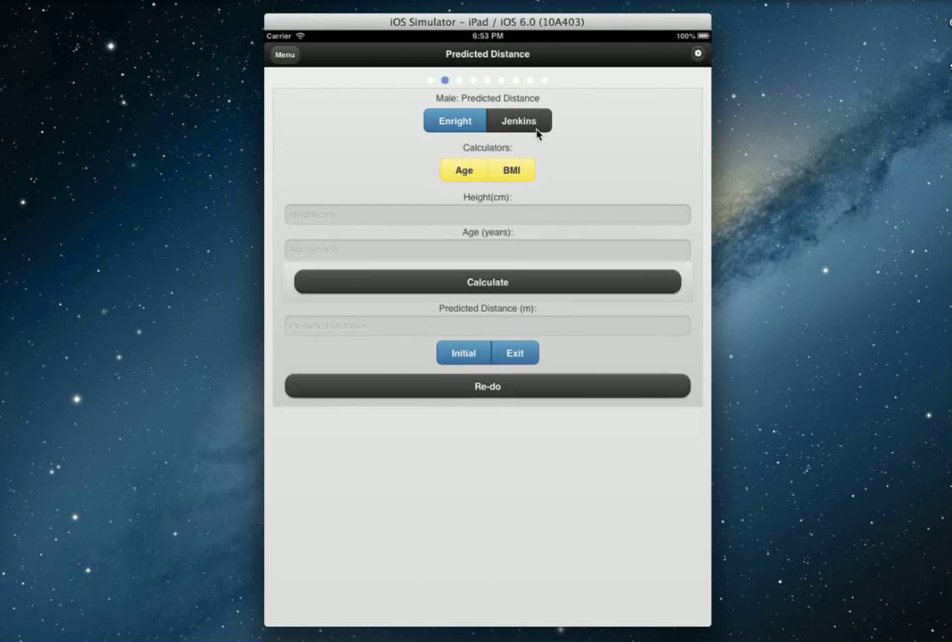
pyautogui.click(440, 123)
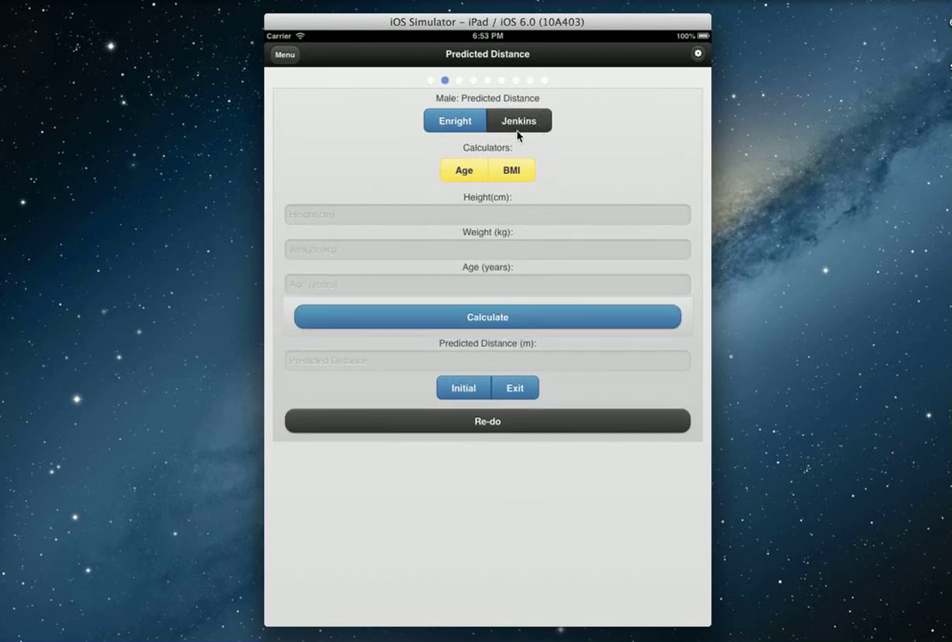
pyautogui.click(521, 122)
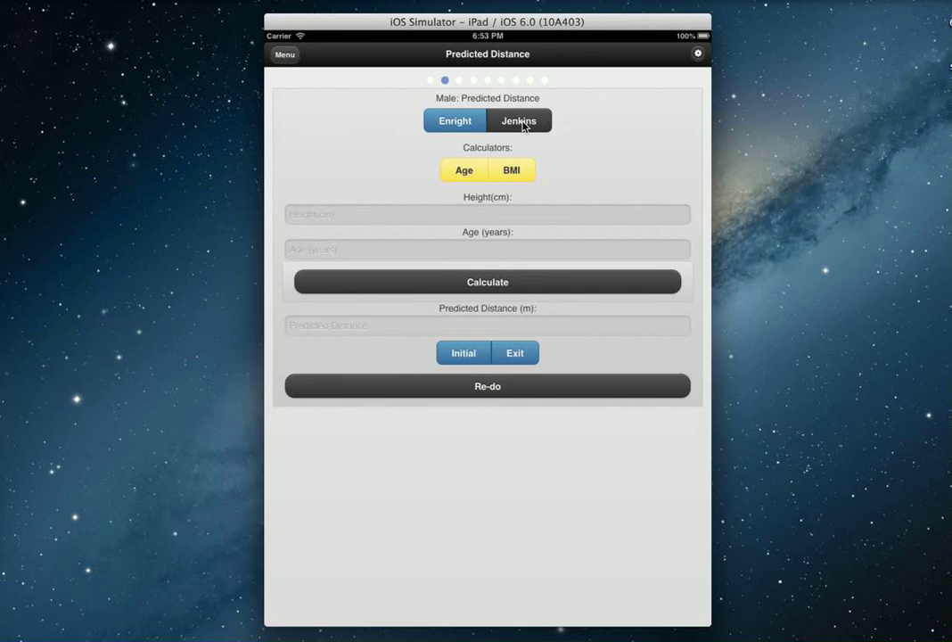
pyautogui.click(470, 122)
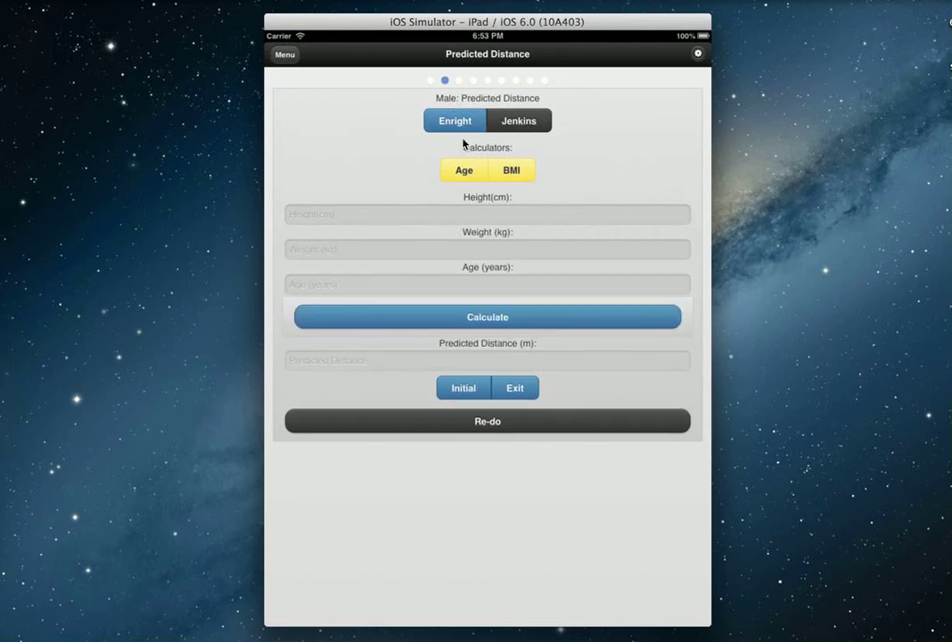
# - Enter height 175 cm and weight 75 kg
pyautogui.click(418, 216)
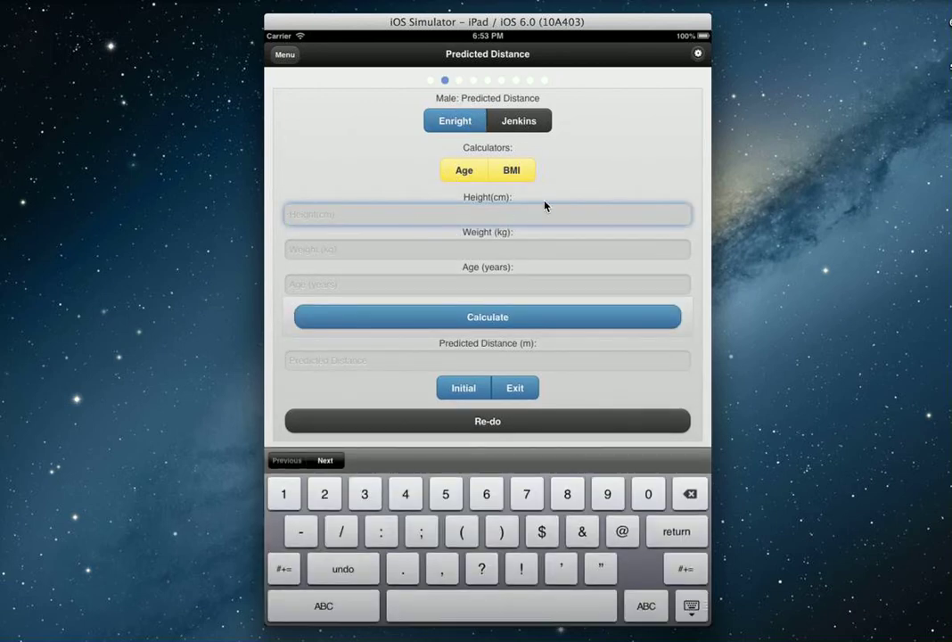
pyautogui.write('175')
pyautogui.press('Tab')
pyautogui.press('Tab')
pyautogui.hotkey('shift', 'Tab')
pyautogui.write('75')
pyautogui.press('Tab')
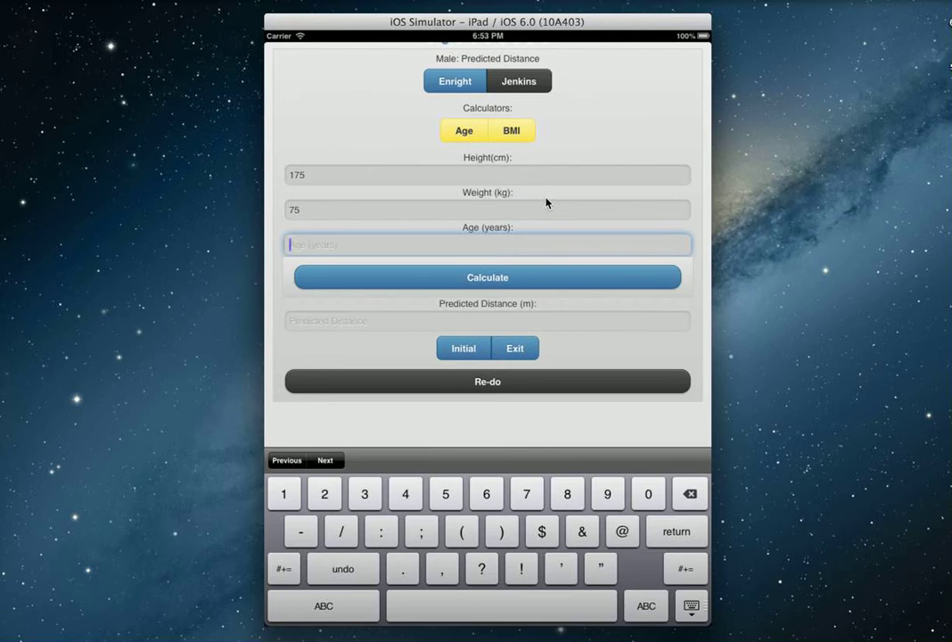
# - In the Age Calculator, enter the birth date 31/5/1958
pyautogui.click(462, 137)
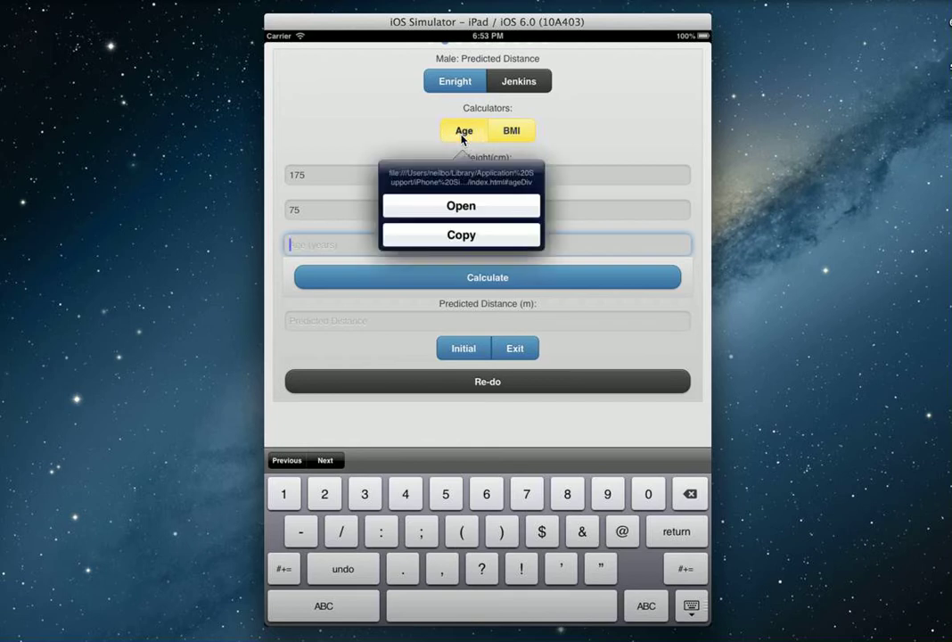
pyautogui.click(462, 136)
pyautogui.click(461, 133)
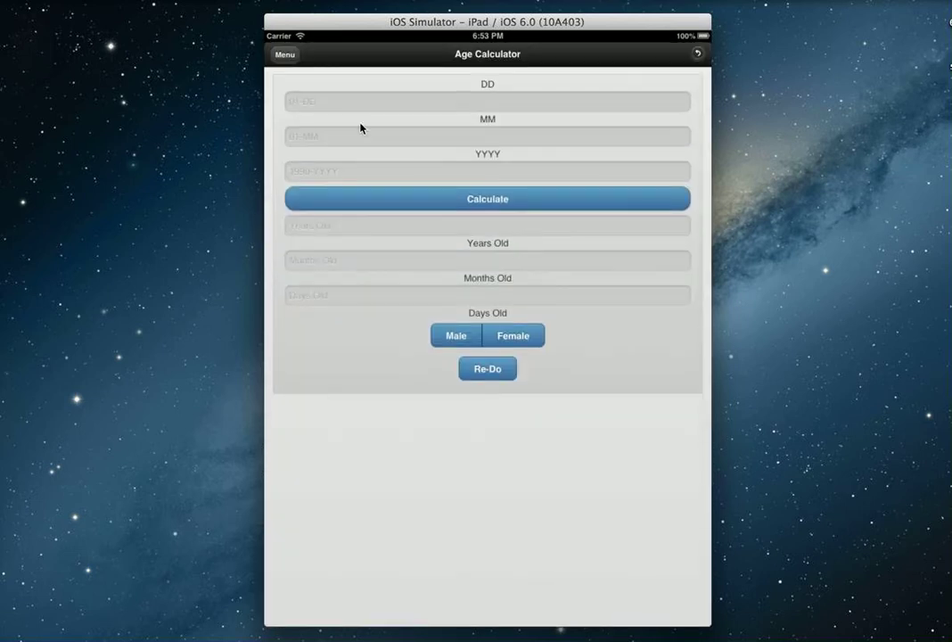
pyautogui.click(419, 107)
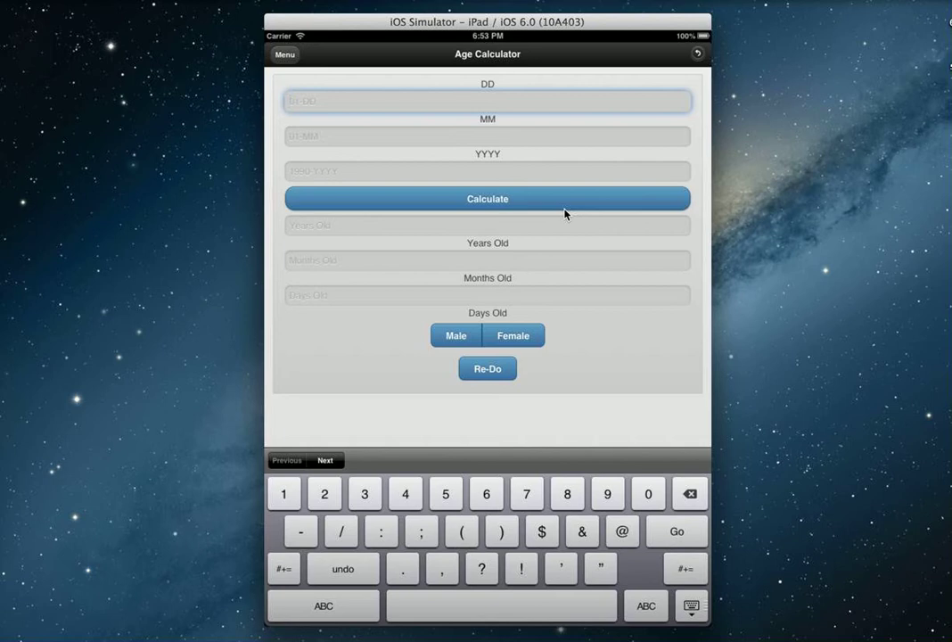
pyautogui.write('31')
pyautogui.press('Tab')
pyautogui.write('5')
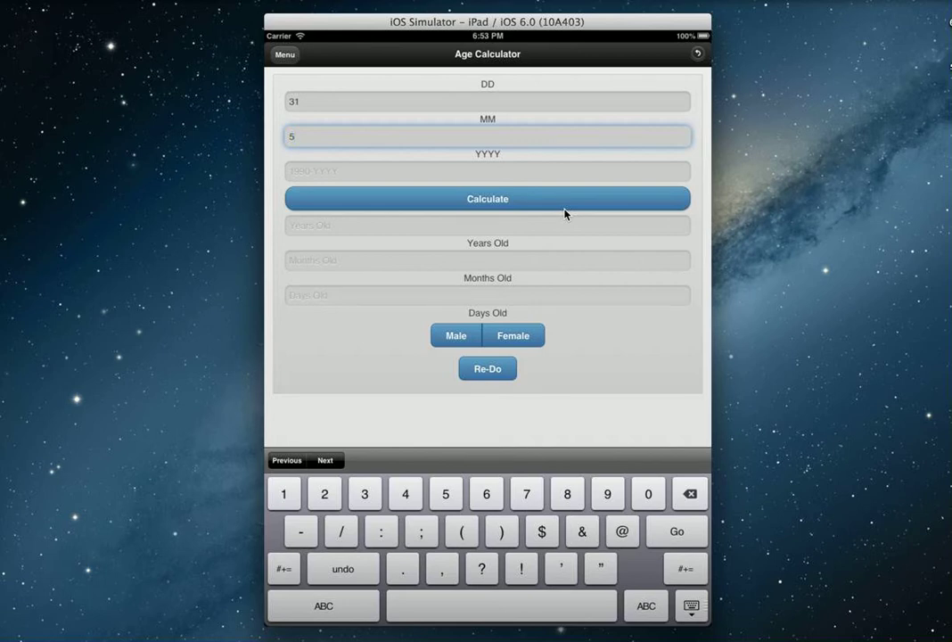
pyautogui.press('Tab')
pyautogui.write('19')
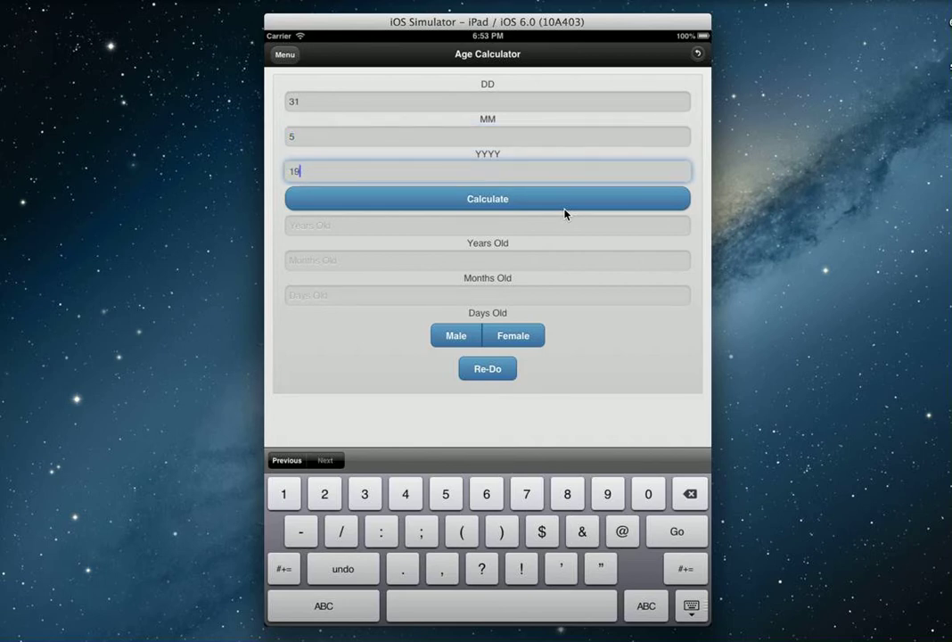
pyautogui.write('58')
# - Calculate age 54 and add it to the male predicted distance
pyautogui.click(577, 210)
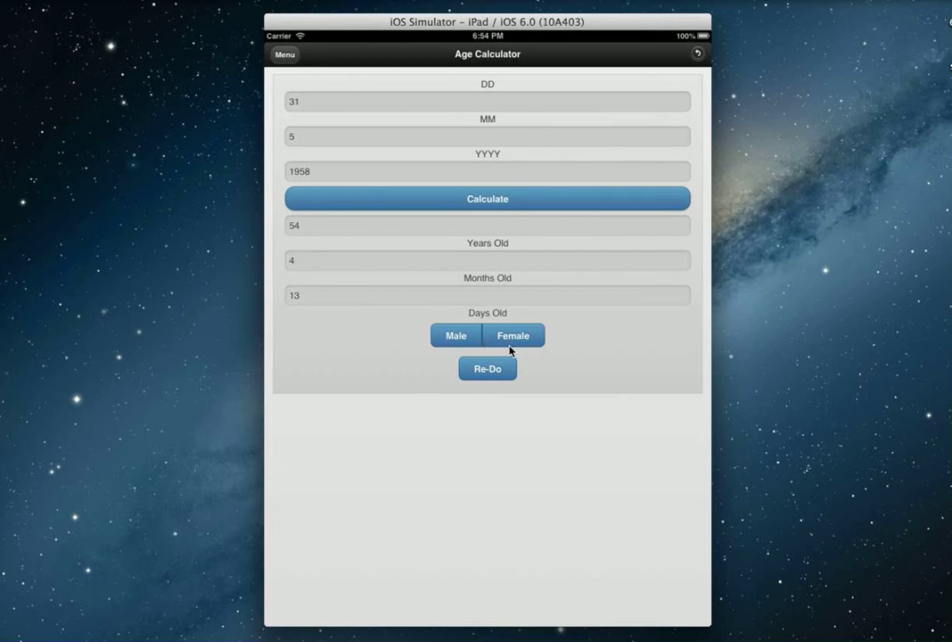
pyautogui.click(464, 338)
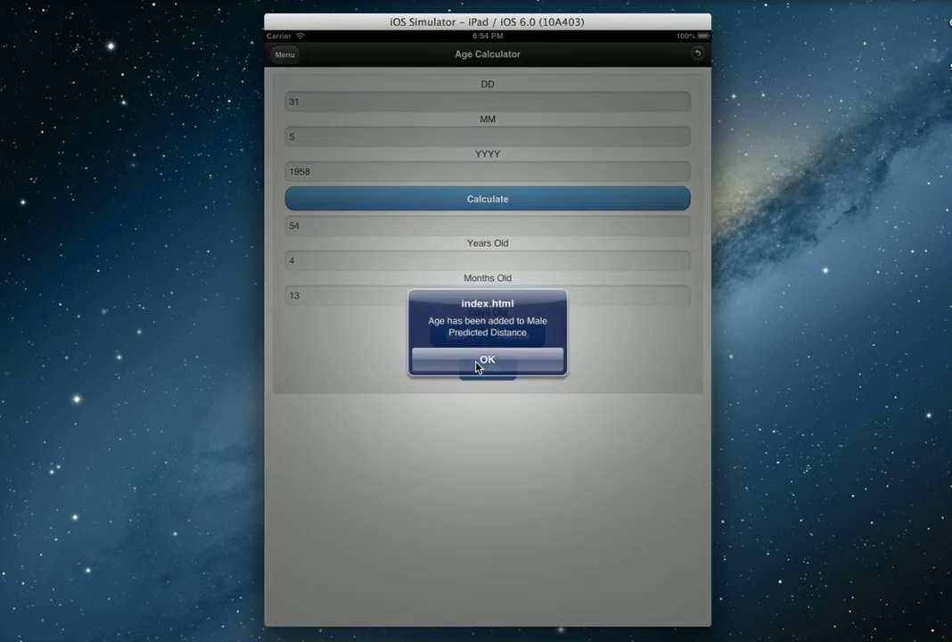
pyautogui.click(480, 362)
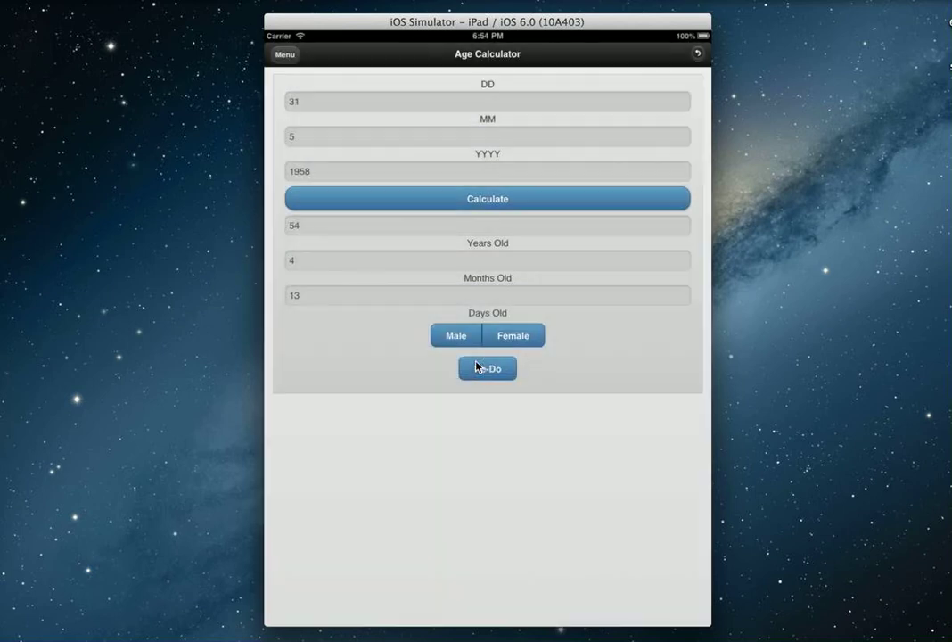
# - Calculate a predicted distance of 612.67 m and add it to the Initial Assessment
pyautogui.click(698, 54)
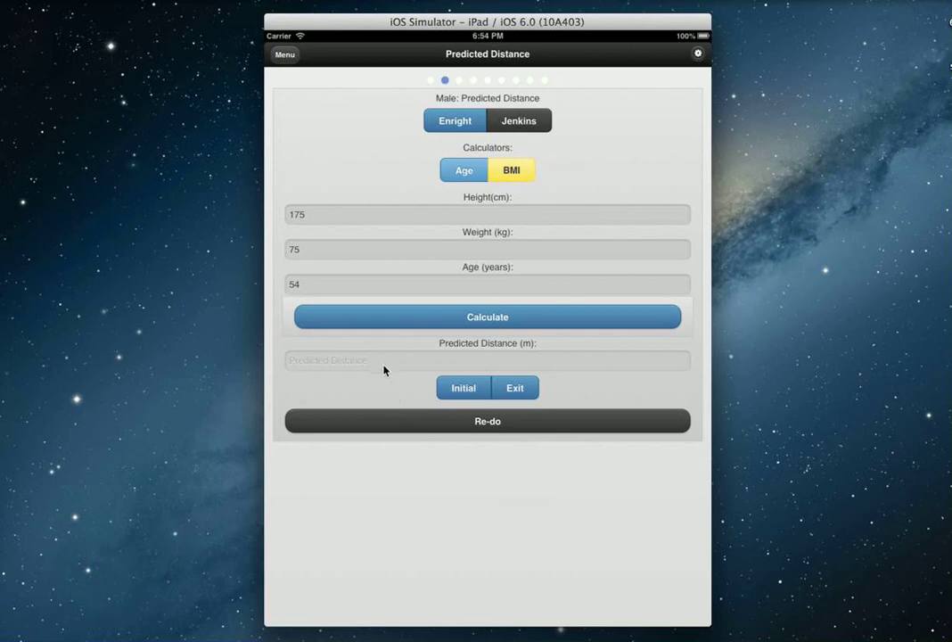
pyautogui.click(413, 323)
pyautogui.click(472, 398)
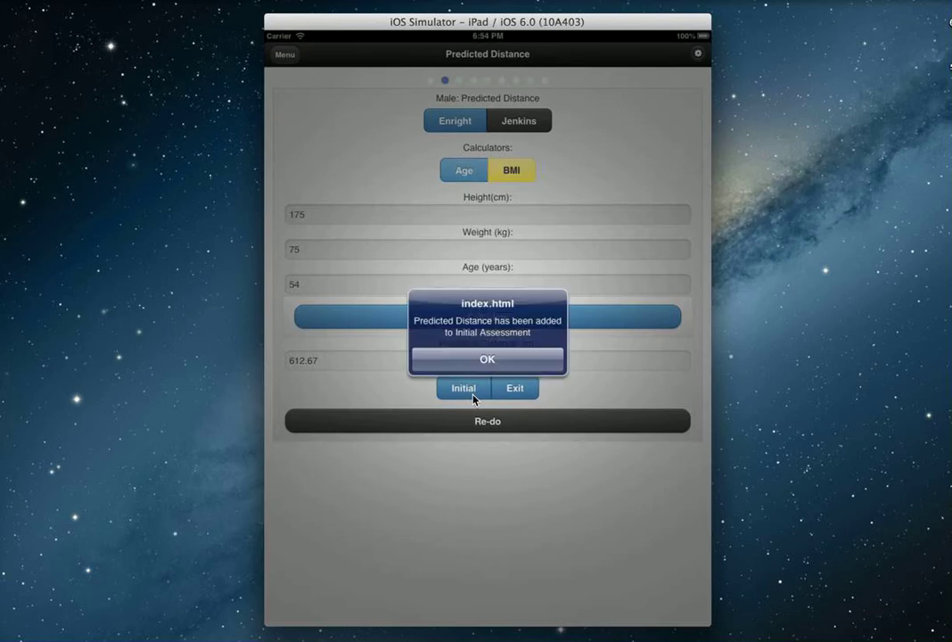
pyautogui.click(497, 366)
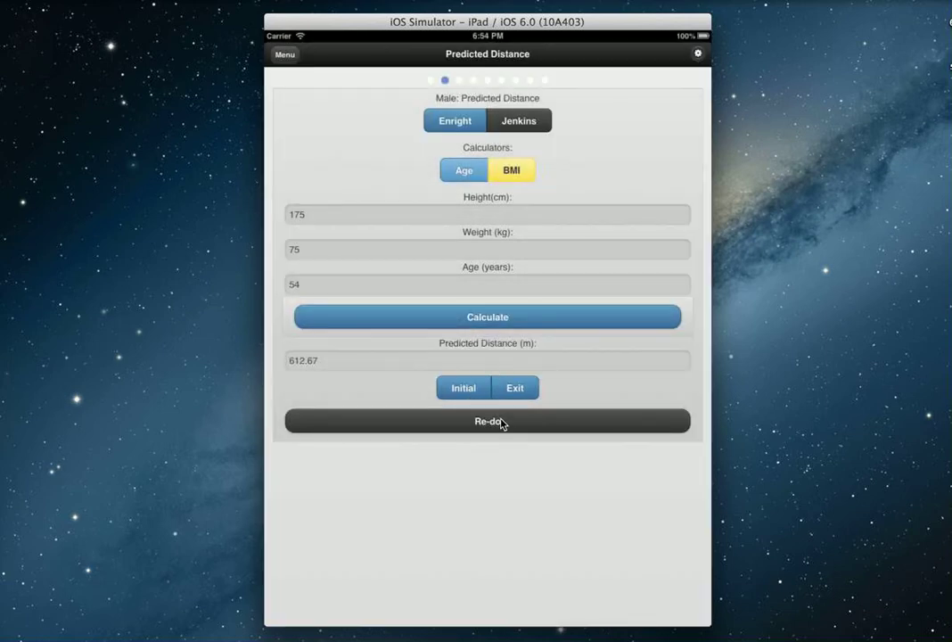
# - On the Distance page, set track length 25 and lap count 2
pyautogui.moveTo(655, 529); pyautogui.dragTo(309, 559)
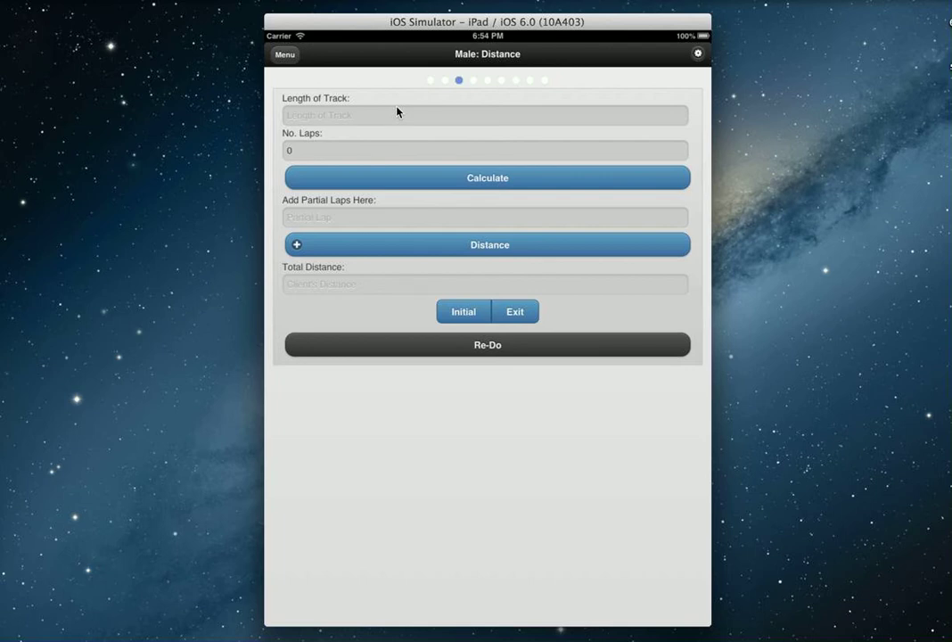
pyautogui.click(700, 56)
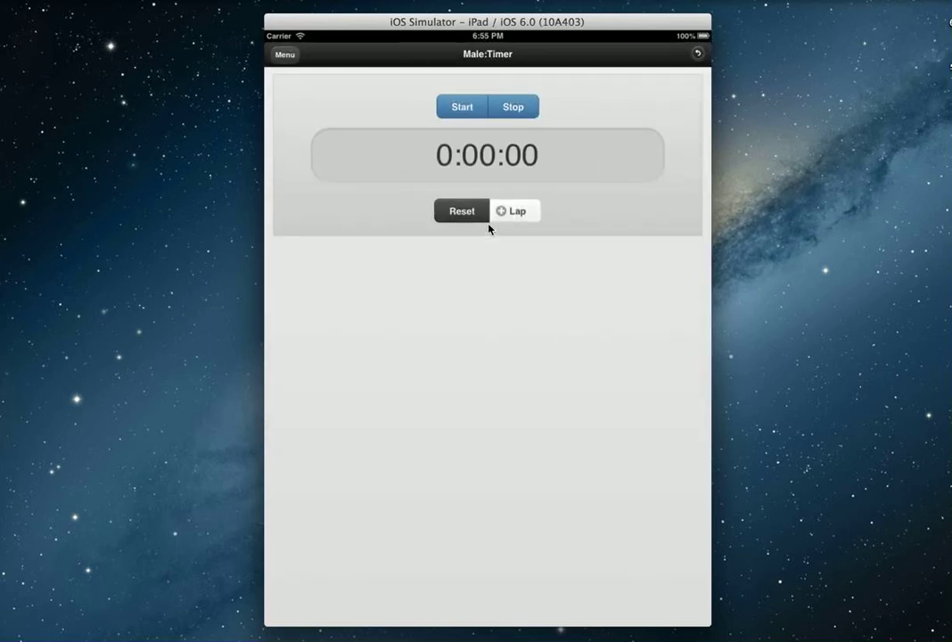
pyautogui.click(699, 55)
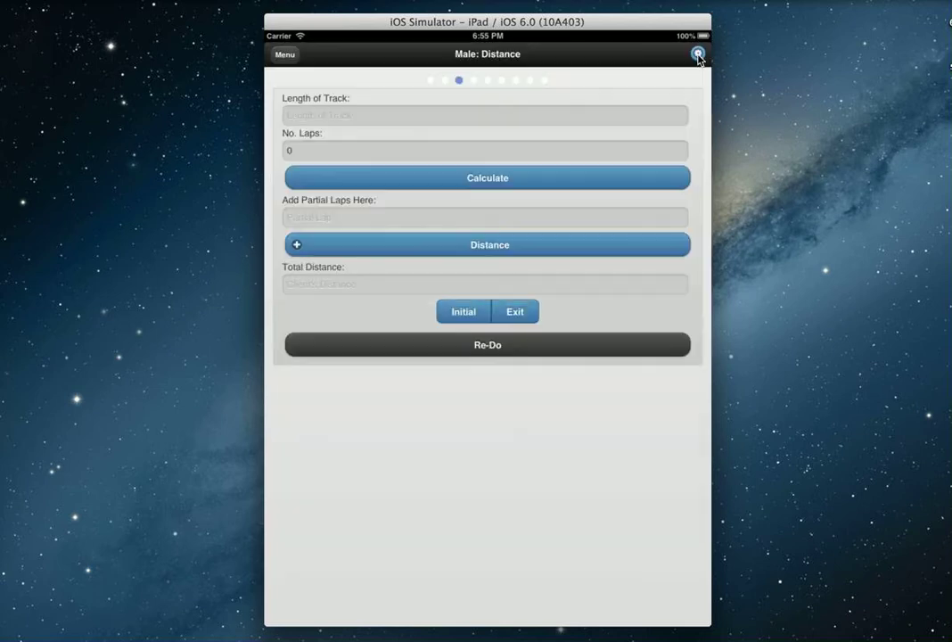
pyautogui.click(585, 119)
pyautogui.write('25')
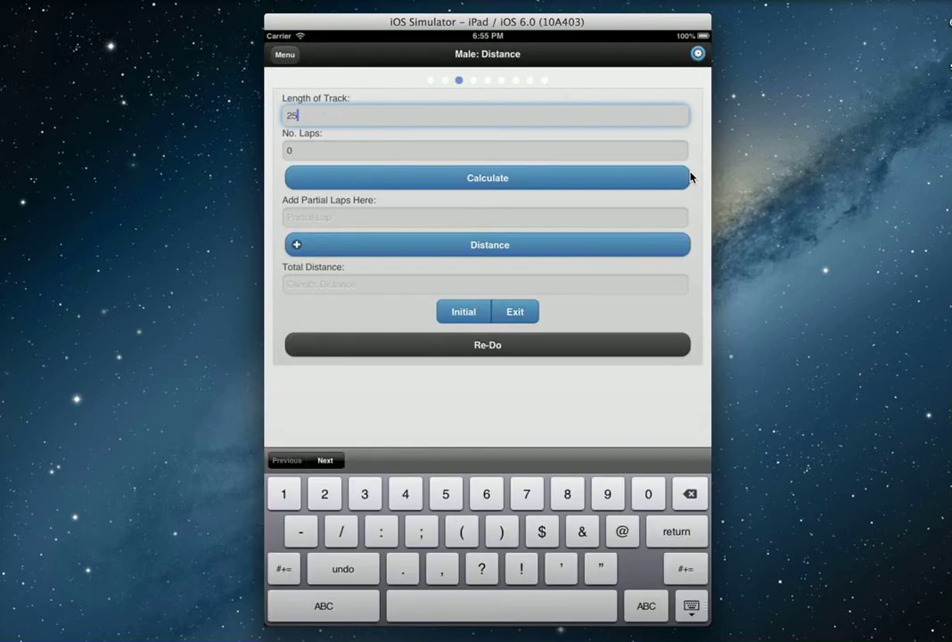
pyautogui.press('Tab')
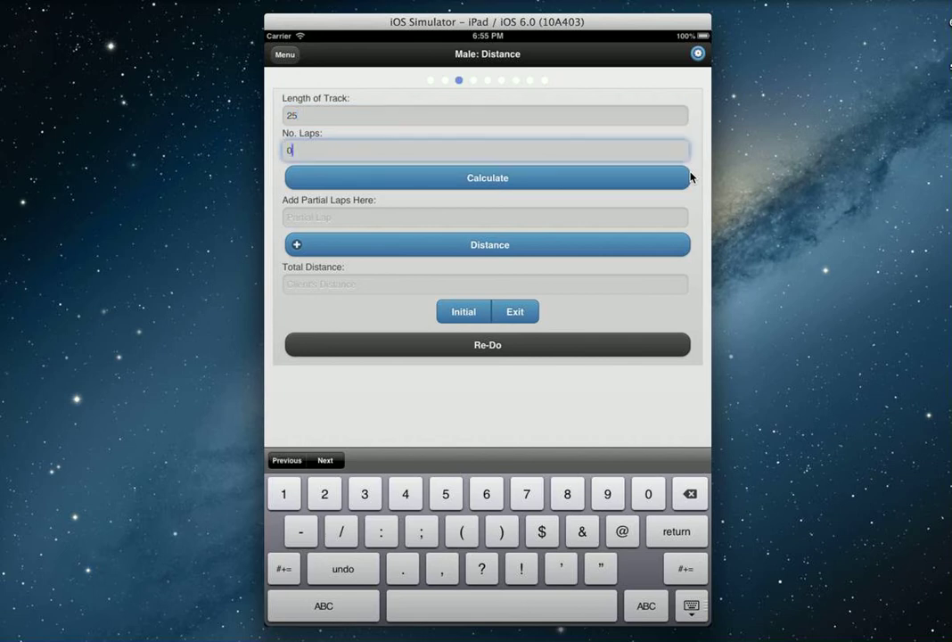
pyautogui.press('BackSpace')
pyautogui.write('22')
pyautogui.press('BackSpace')
pyautogui.press('BackSpace')
pyautogui.write('2')
# - Start the walk timer and record three laps, bringing the count to 4
pyautogui.click(698, 55)
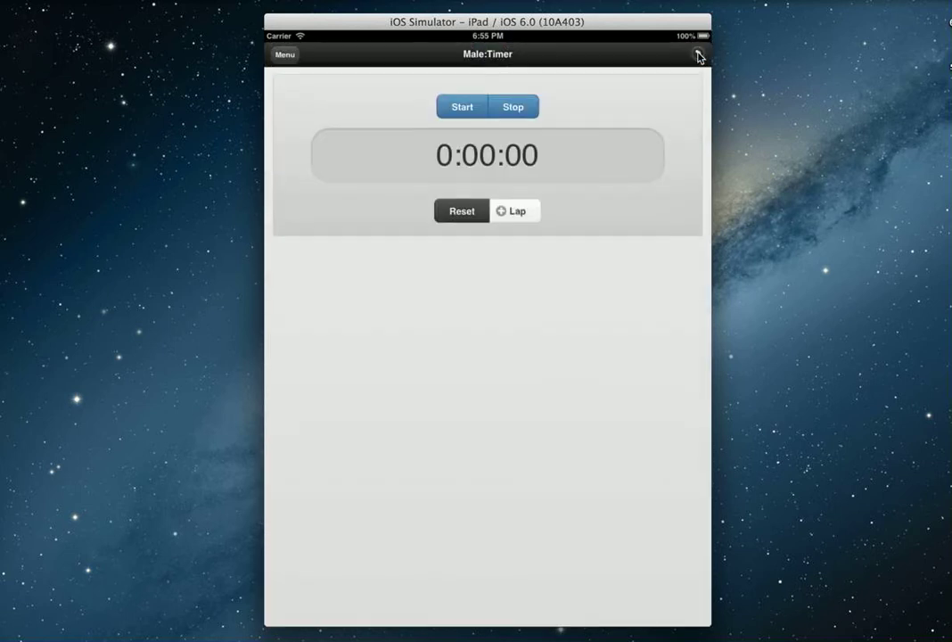
pyautogui.click(481, 113)
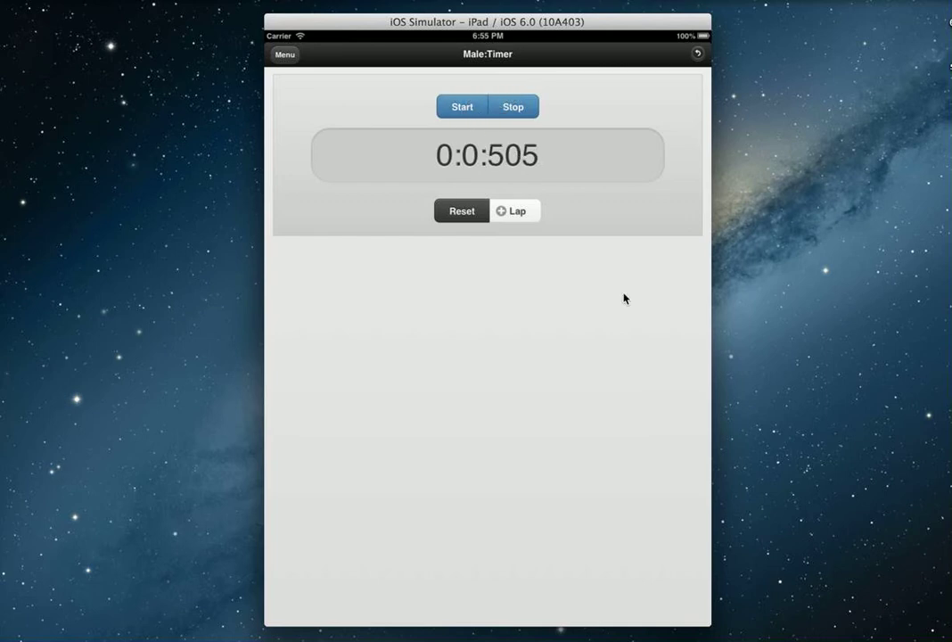
pyautogui.click(512, 214)
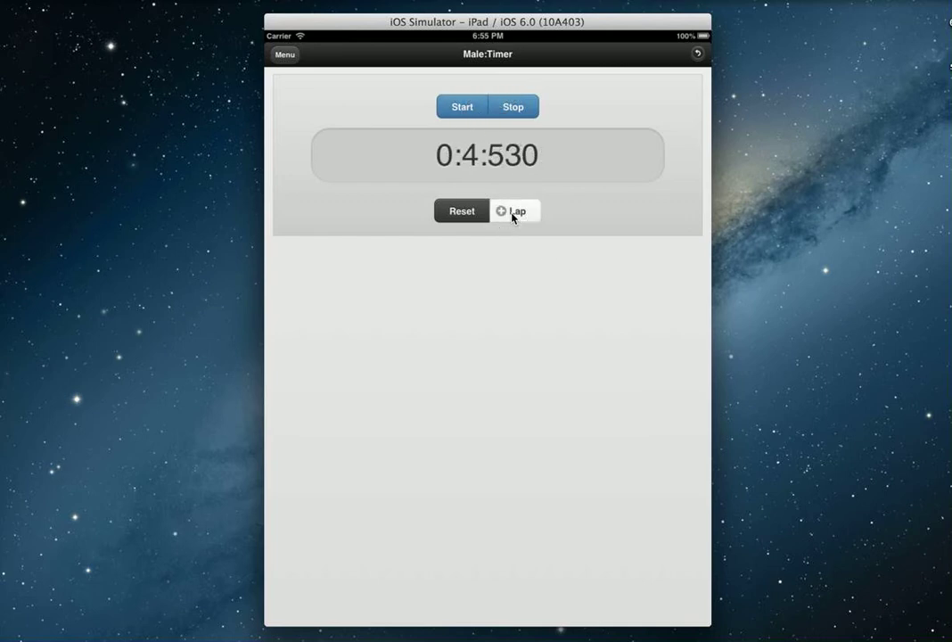
pyautogui.click(512, 214)
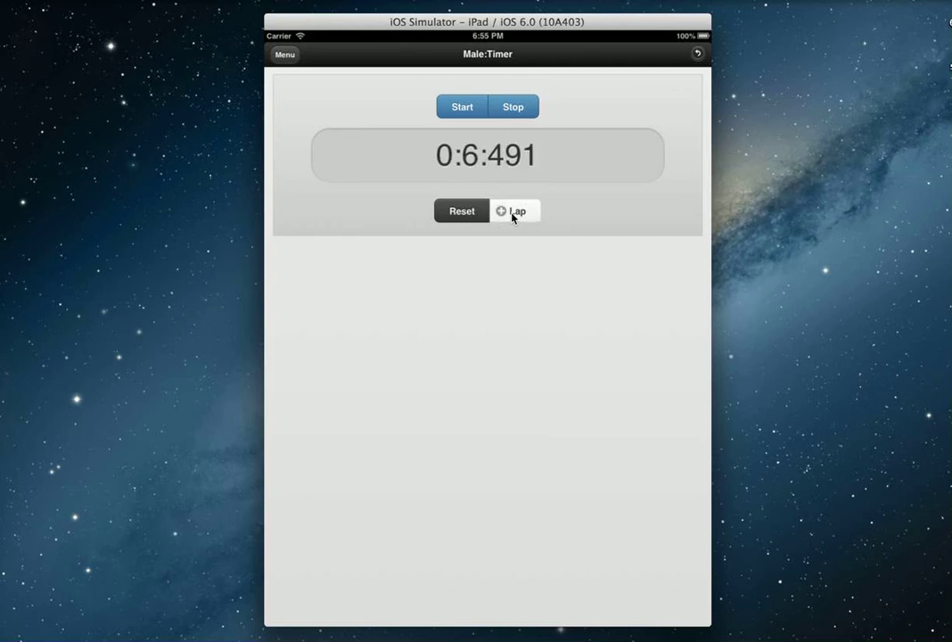
pyautogui.click(514, 212)
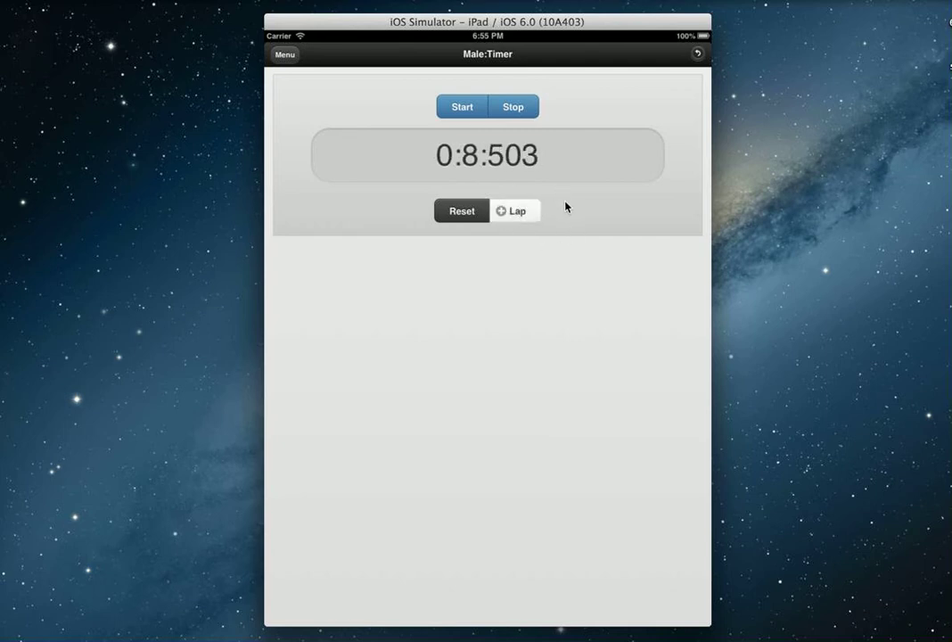
pyautogui.click(697, 55)
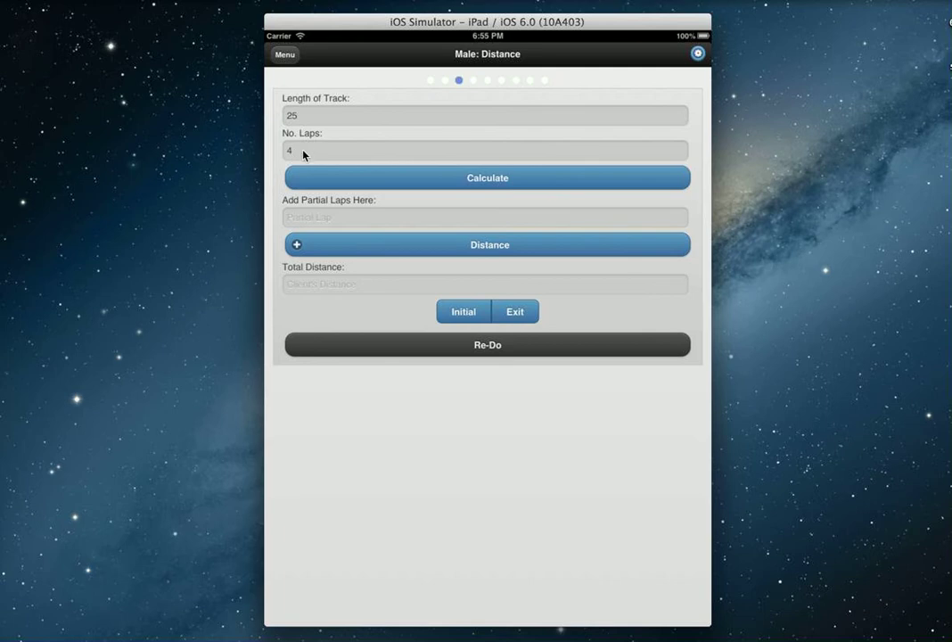
# - Change the lap count from 4 to 23 and calculate a total distance of 575
pyautogui.click(303, 151)
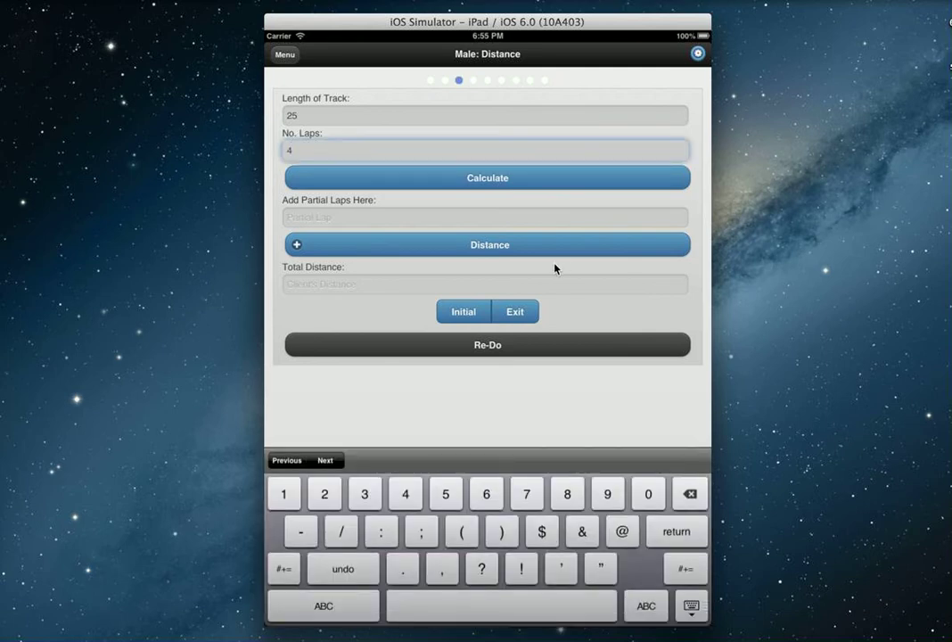
pyautogui.press('BackSpace')
pyautogui.write('23')
pyautogui.click(525, 178)
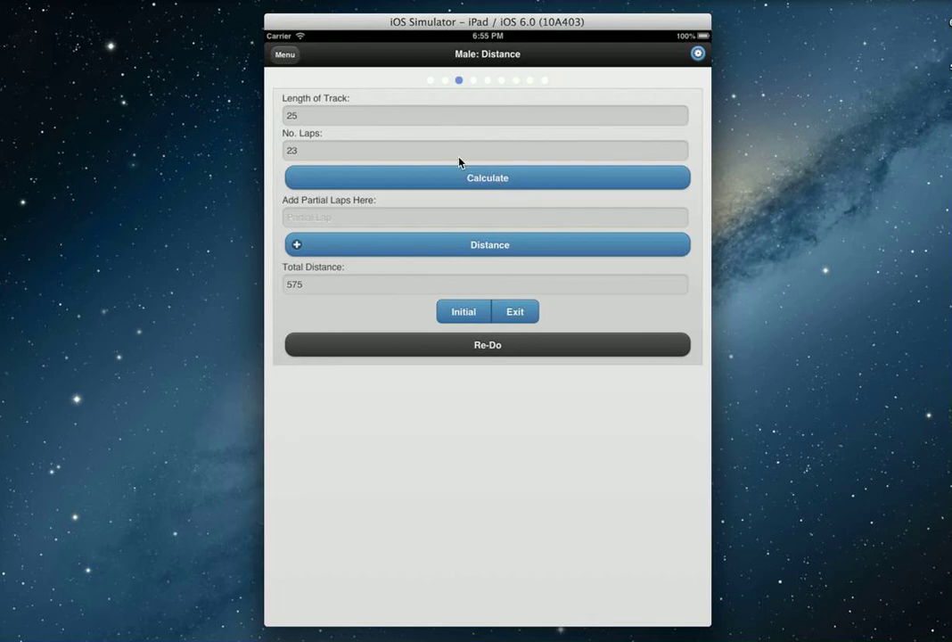
pyautogui.click(426, 219)
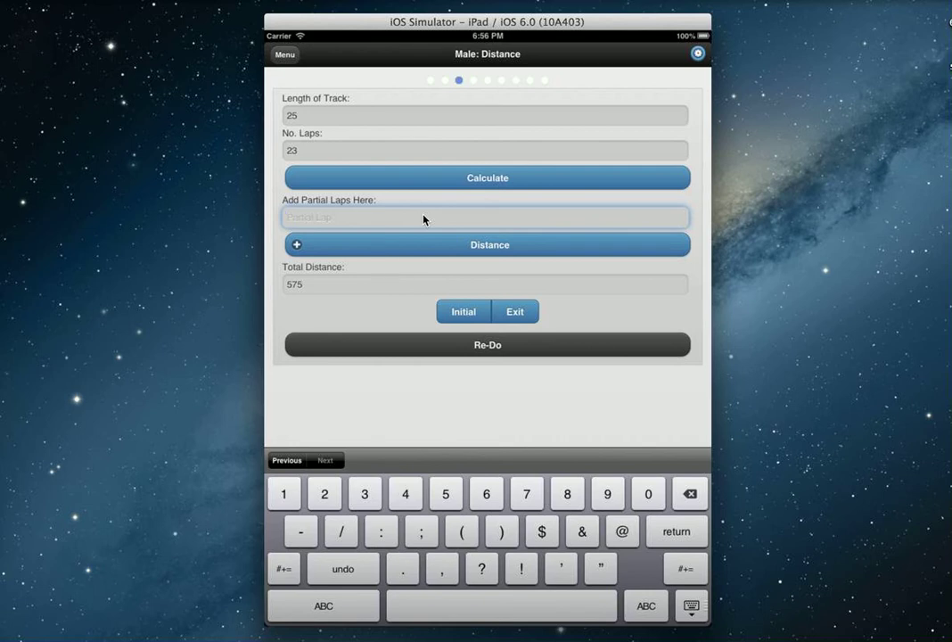
# - Add a 15 partial lap for a 590 total and send it to the Initial Assessment
pyautogui.write('15')
pyautogui.click(492, 248)
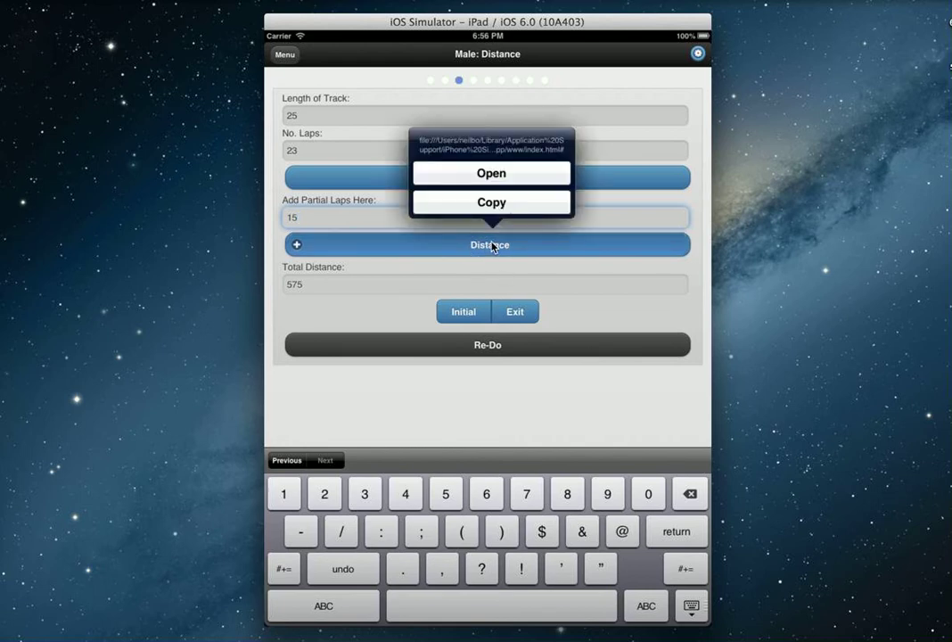
pyautogui.click(492, 245)
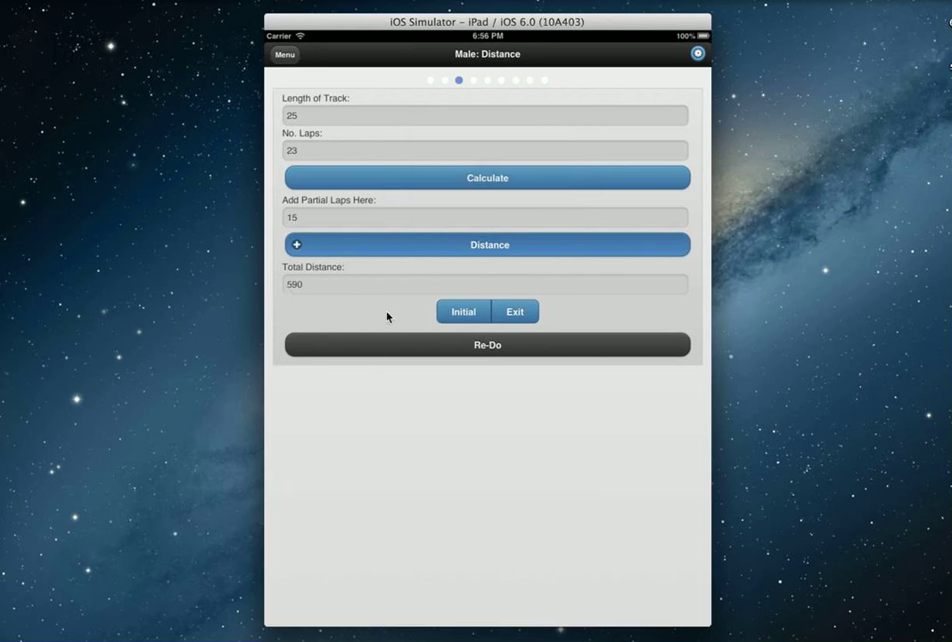
pyautogui.click(460, 317)
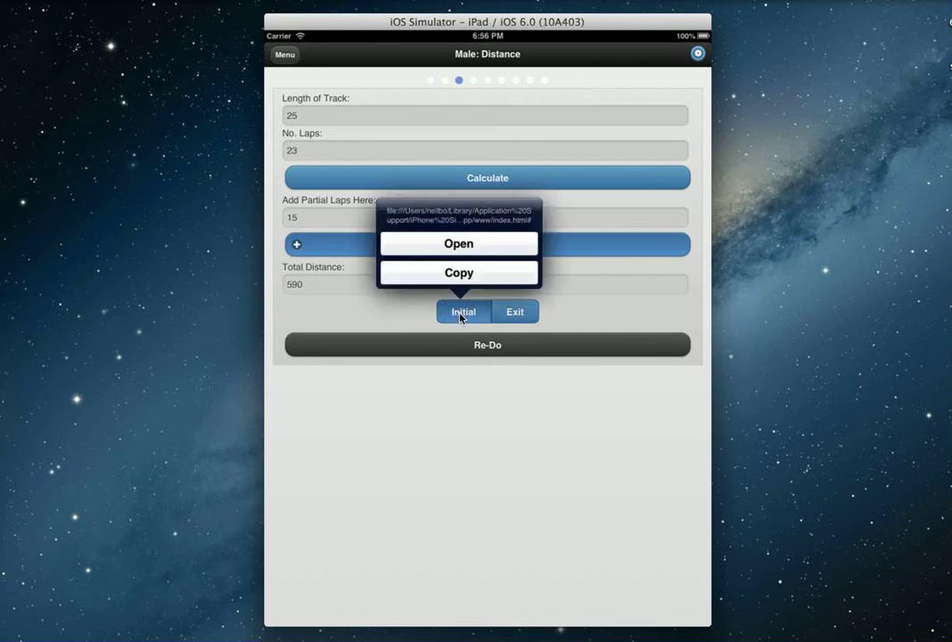
pyautogui.click(460, 317)
pyautogui.click(460, 314)
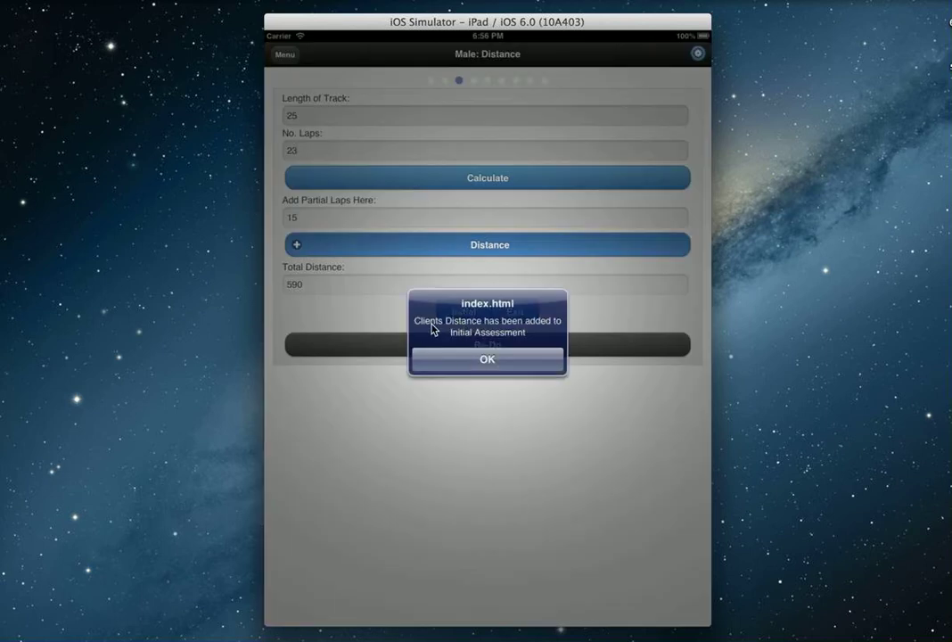
pyautogui.click(489, 359)
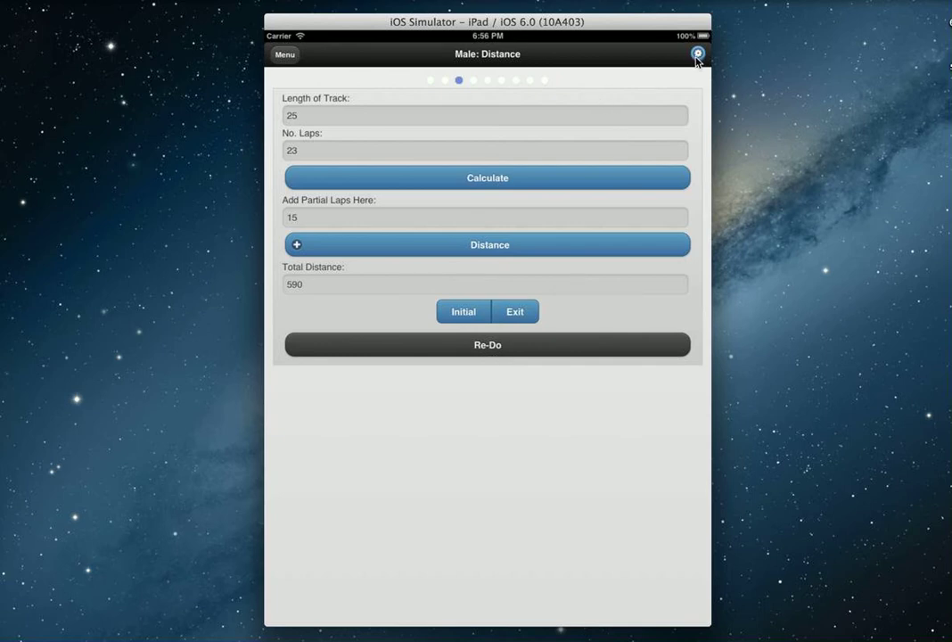
# - Move on to the Male: Vitals page, briefly checking the walk timer
pyautogui.moveTo(698, 57); pyautogui.dragTo(446, 121)
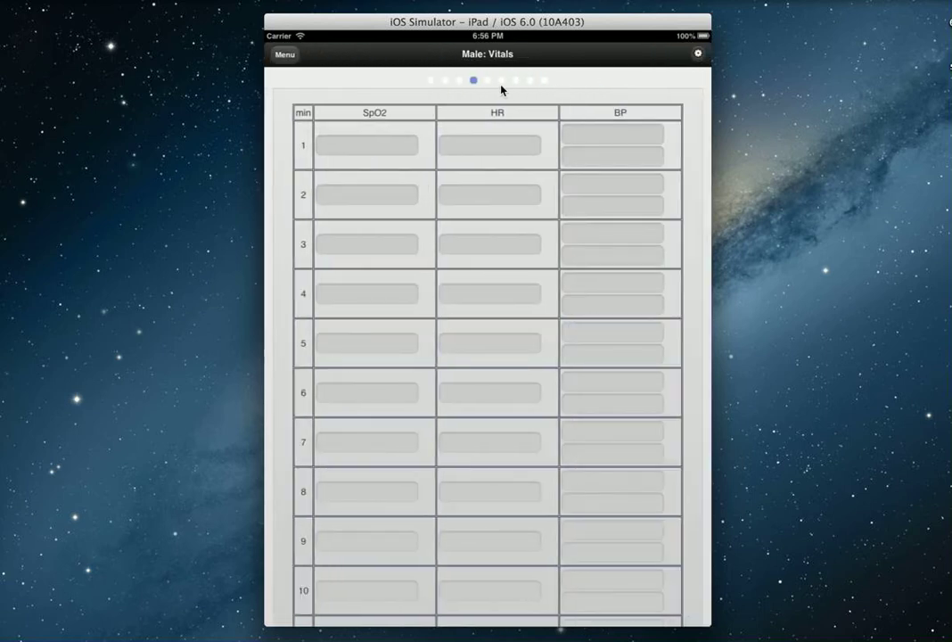
pyautogui.click(699, 54)
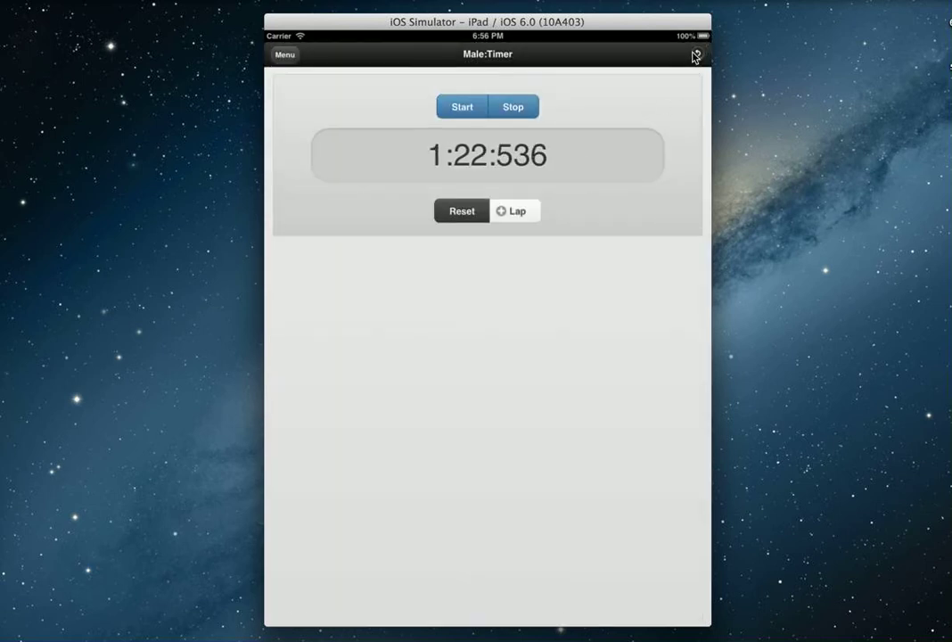
pyautogui.click(696, 55)
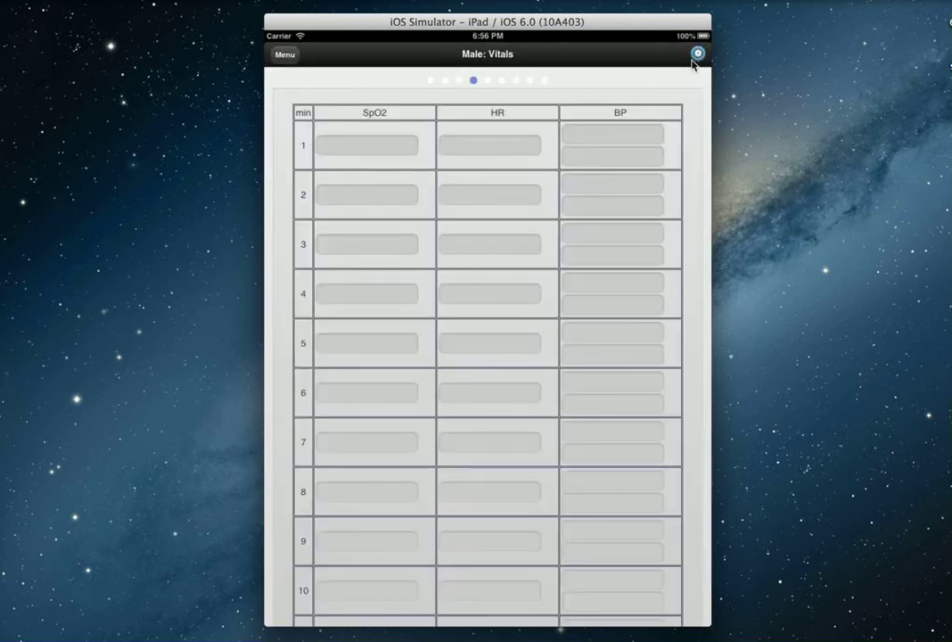
# - Log minute 1 SpO2 99, HR 65 and blood pressure 125/65
pyautogui.click(382, 150)
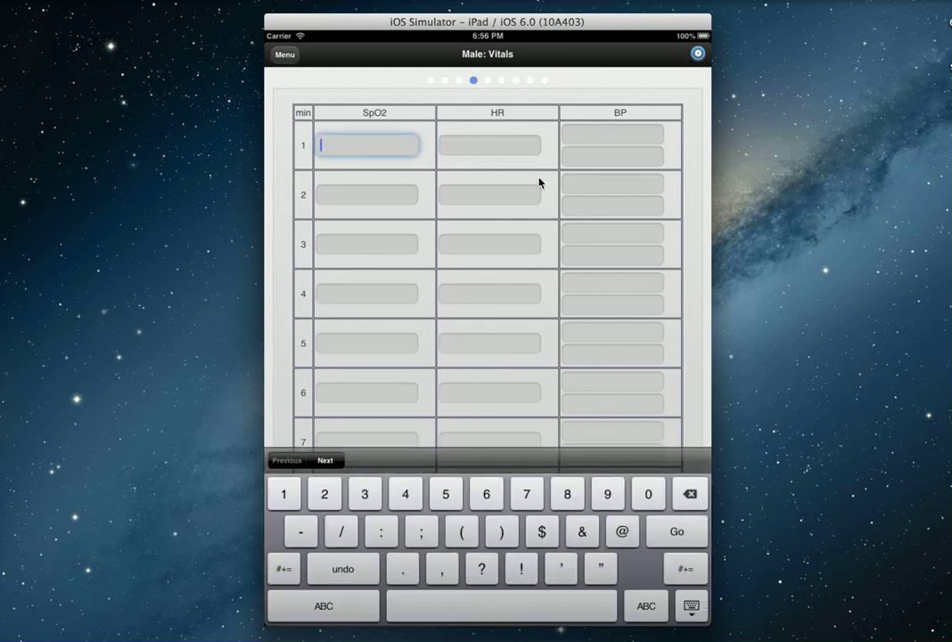
pyautogui.write('99')
pyautogui.press('Tab')
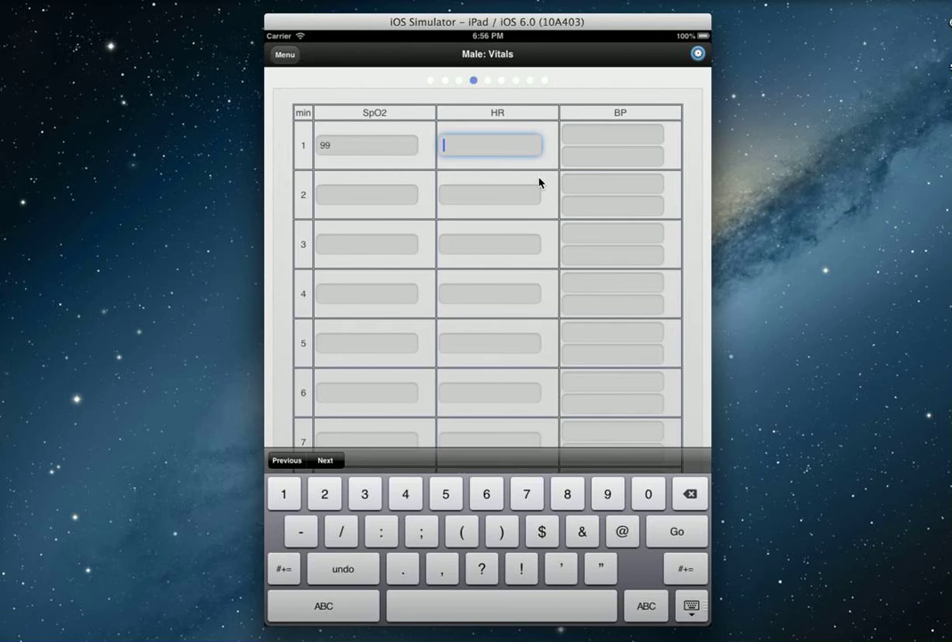
pyautogui.write('65')
pyautogui.press('Tab')
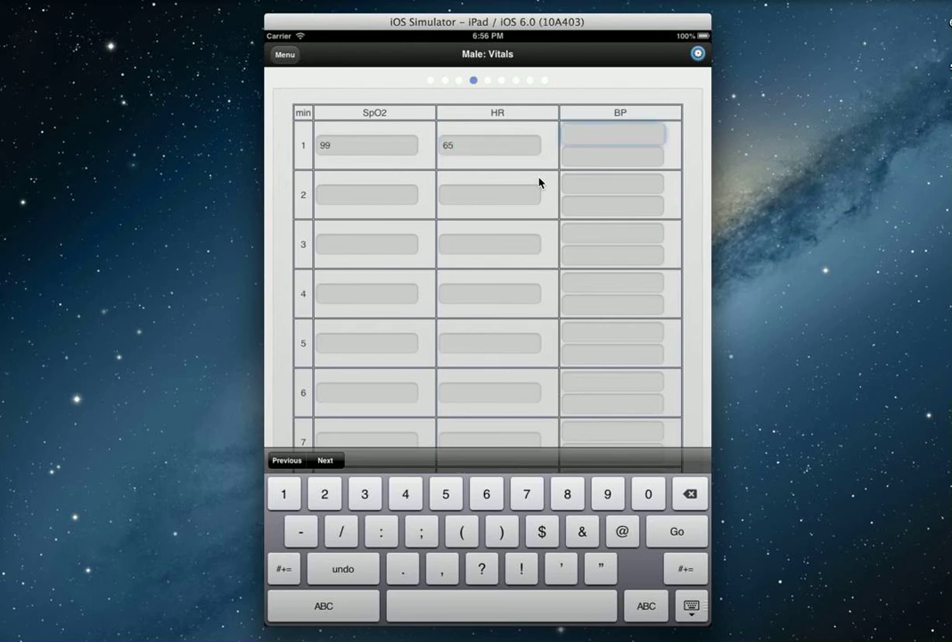
pyautogui.write('125')
pyautogui.press('Tab')
pyautogui.write('65')
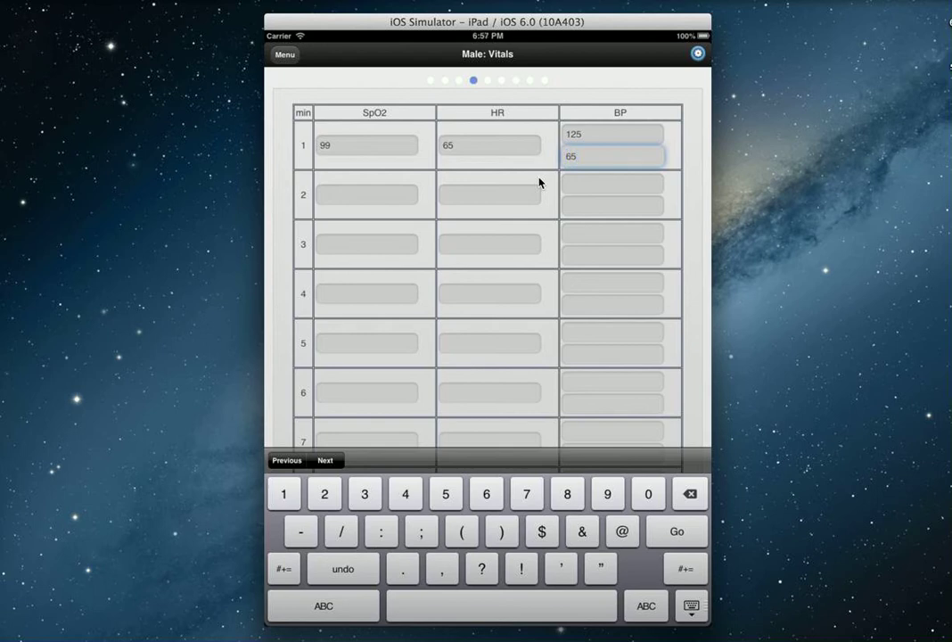
pyautogui.click(692, 606)
pyautogui.moveTo(697, 523); pyautogui.dragTo(678, 334)
# - Enter the minute 6 vitals: SpO2 98, HR 80, BP 135/80
pyautogui.click(381, 298)
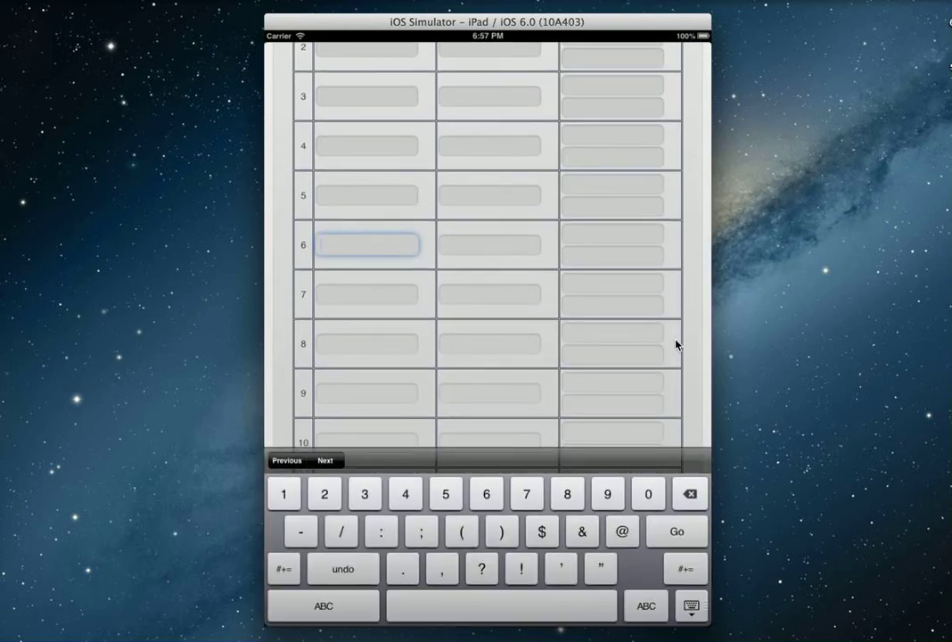
pyautogui.write('98')
pyautogui.press('Tab')
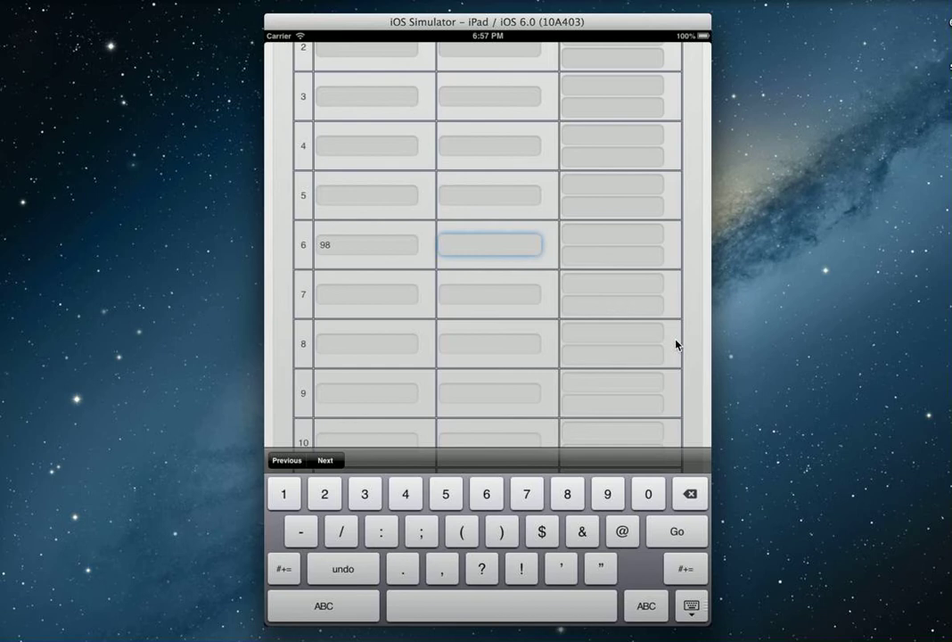
pyautogui.write('80')
pyautogui.press('Tab')
pyautogui.write('135')
pyautogui.press('Tab')
pyautogui.write('80')
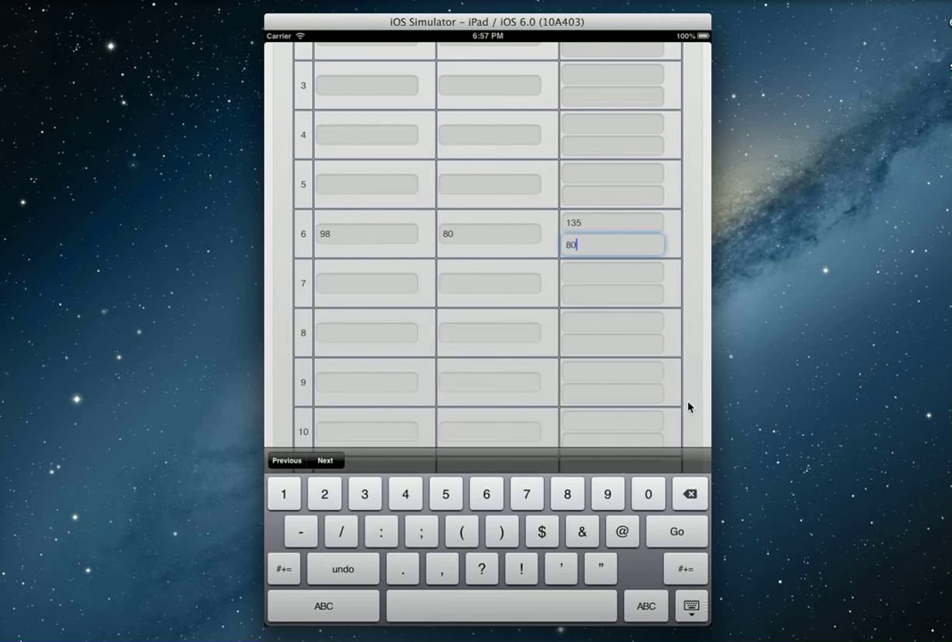
pyautogui.click(691, 606)
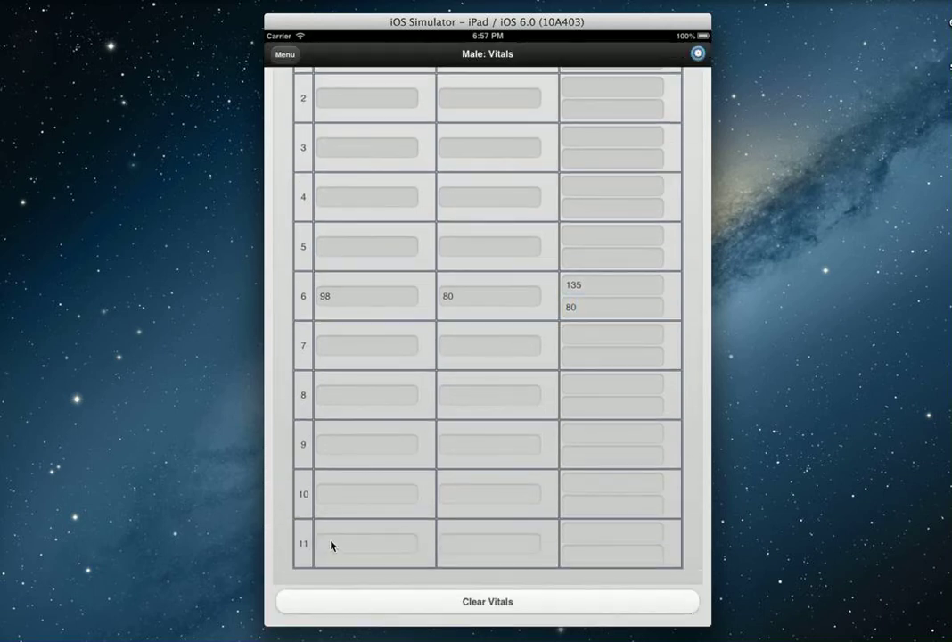
# - Enter the minute 11 vitals: SpO2 98, HR 65, BP 125/70
pyautogui.click(328, 544)
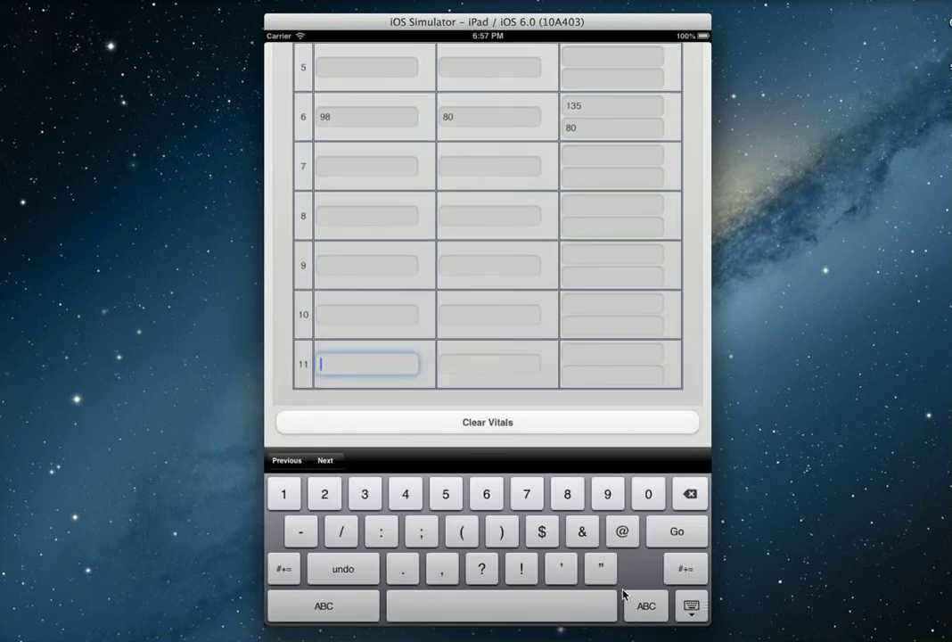
pyautogui.write('98')
pyautogui.press('Tab')
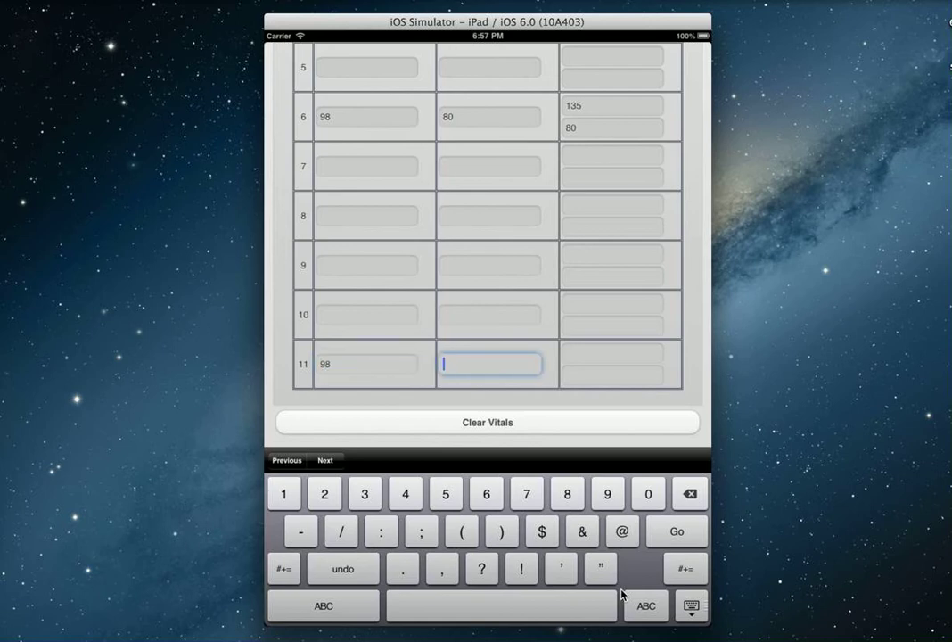
pyautogui.write('65')
pyautogui.press('Tab')
pyautogui.write('125')
pyautogui.press('Tab')
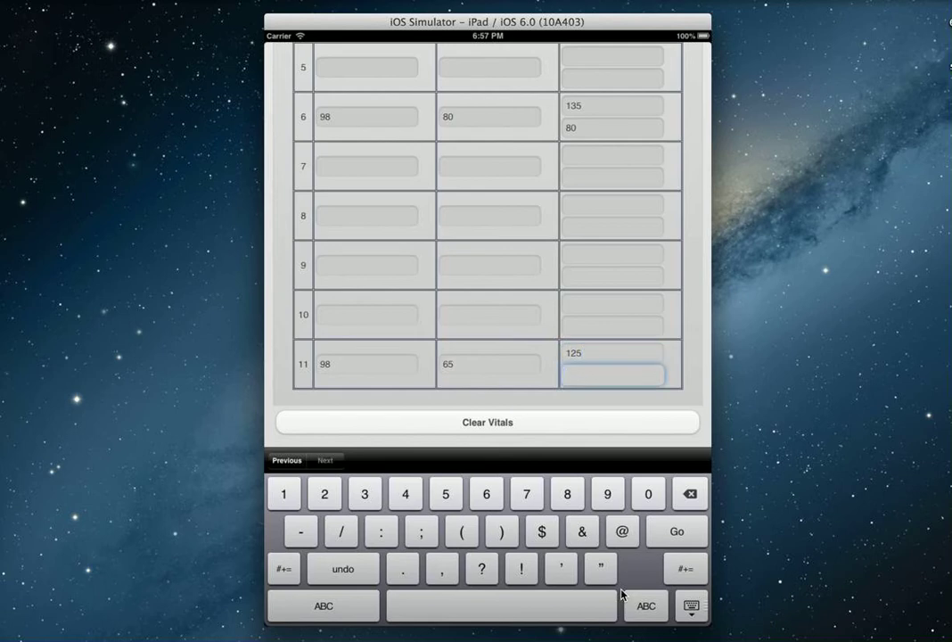
pyautogui.write('70')
pyautogui.click(691, 607)
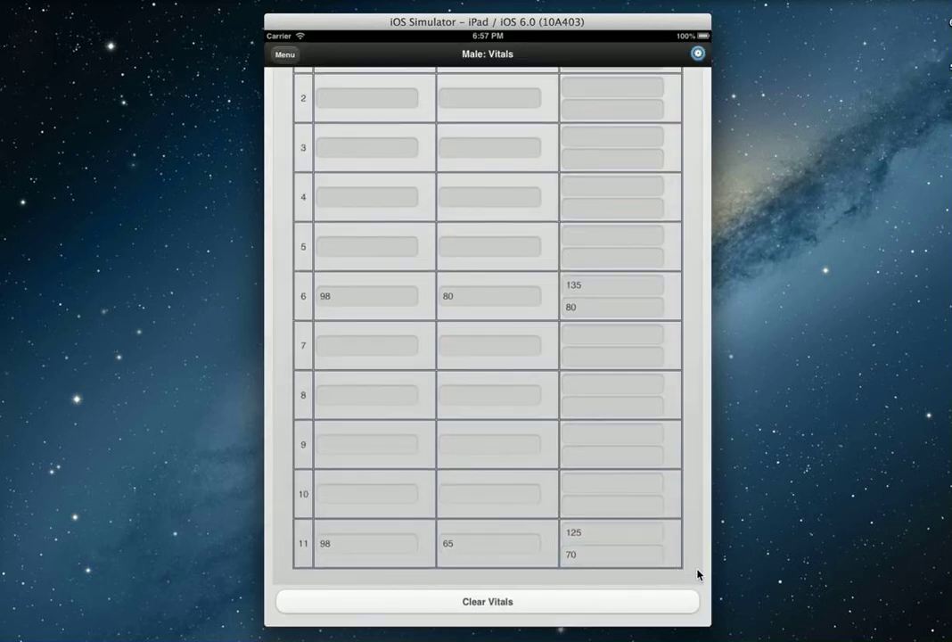
# - Go to the Post 6MWT form and review the Borg 0-10 scale descriptions
pyautogui.moveTo(695, 571); pyautogui.dragTo(352, 555)
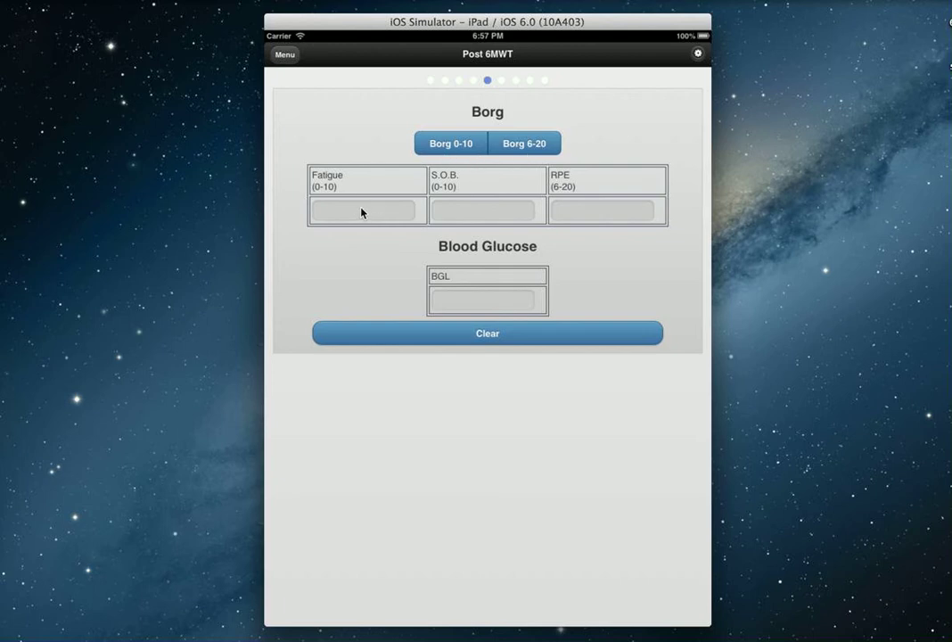
pyautogui.click(441, 149)
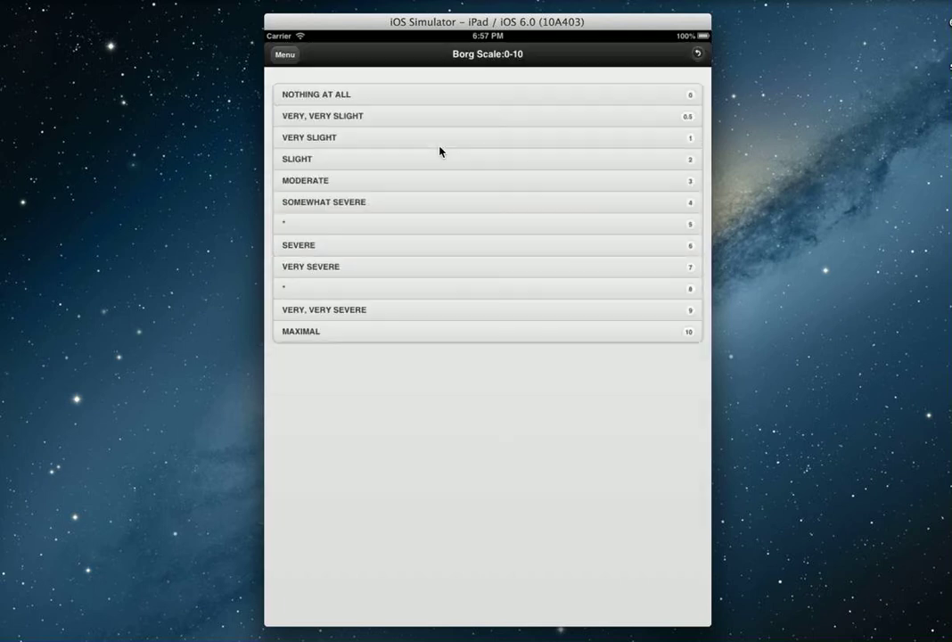
pyautogui.click(699, 55)
# - Log fatigue 3, S.O.B. 3, RPE 12 and blood glucose 7.9, then advance a page
pyautogui.click(423, 213)
pyautogui.write('3')
pyautogui.press('Tab')
pyautogui.write('3')
pyautogui.press('Tab')
pyautogui.write('12')
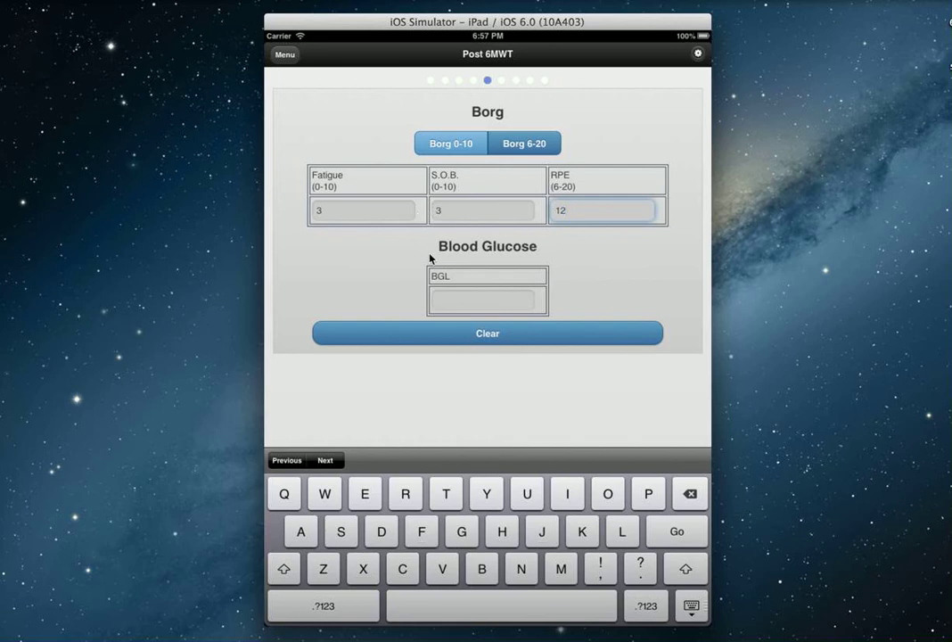
pyautogui.click(478, 297)
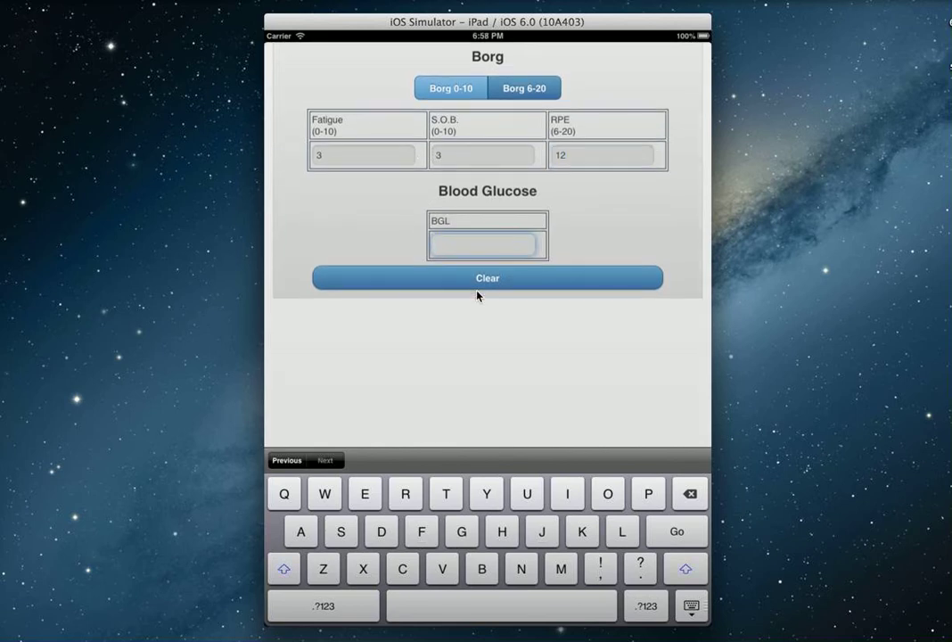
pyautogui.write('7.9')
pyautogui.click(692, 608)
pyautogui.moveTo(674, 504); pyautogui.dragTo(333, 482)
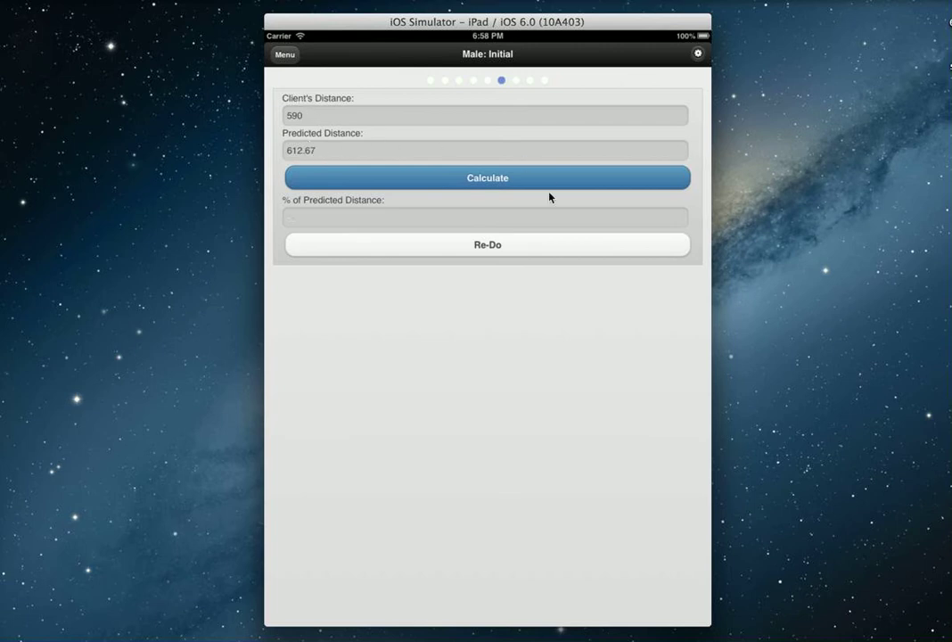
# - Calculate the initial result (96.41% of predicted distance), then advance to the Male: Exit page
pyautogui.click(471, 176)
pyautogui.click(656, 362)
pyautogui.moveTo(656, 361); pyautogui.dragTo(377, 351)
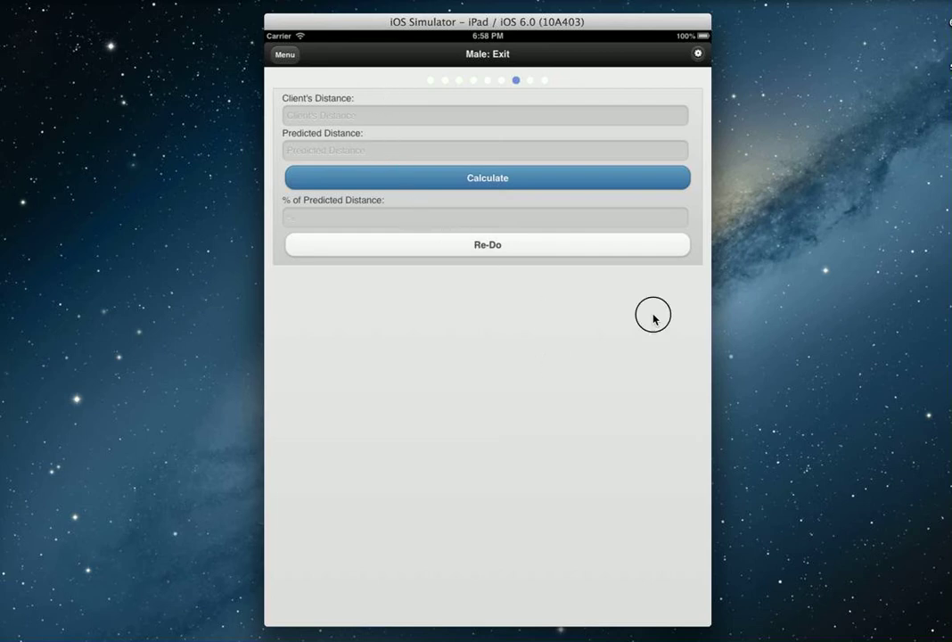
# - Swipe past the blank Male: Changes page to reach Submit a report
pyautogui.moveTo(654, 319); pyautogui.dragTo(309, 322)
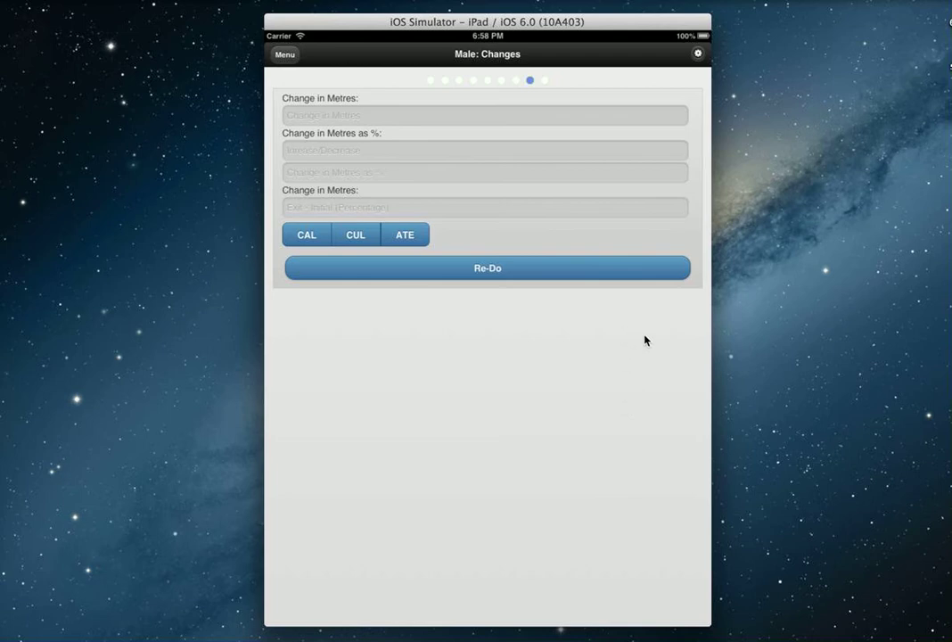
pyautogui.moveTo(658, 342); pyautogui.dragTo(394, 343)
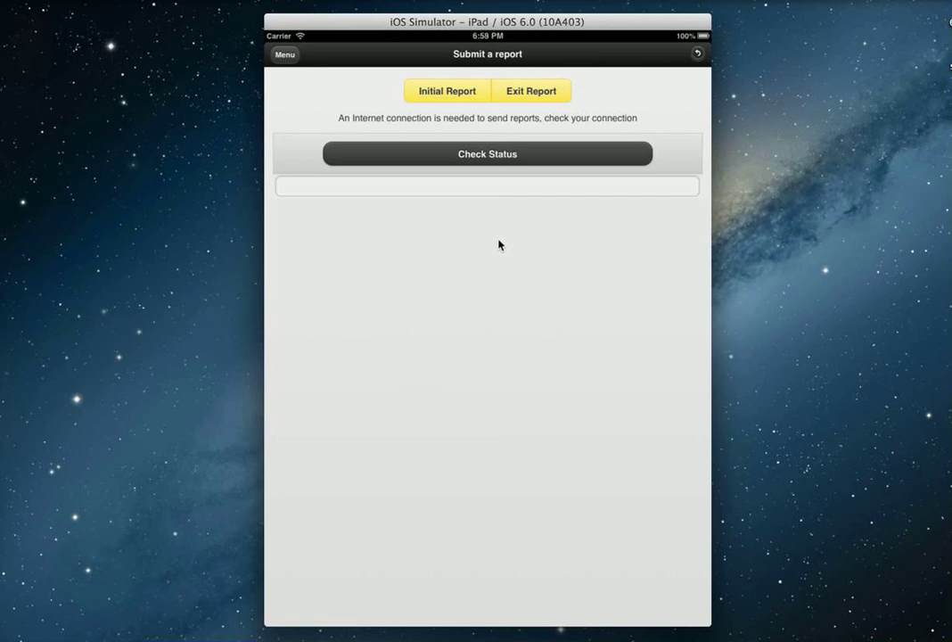
# - Check and clear the WiFi connection status twice, then try the Initial Report link
pyautogui.click(495, 157)
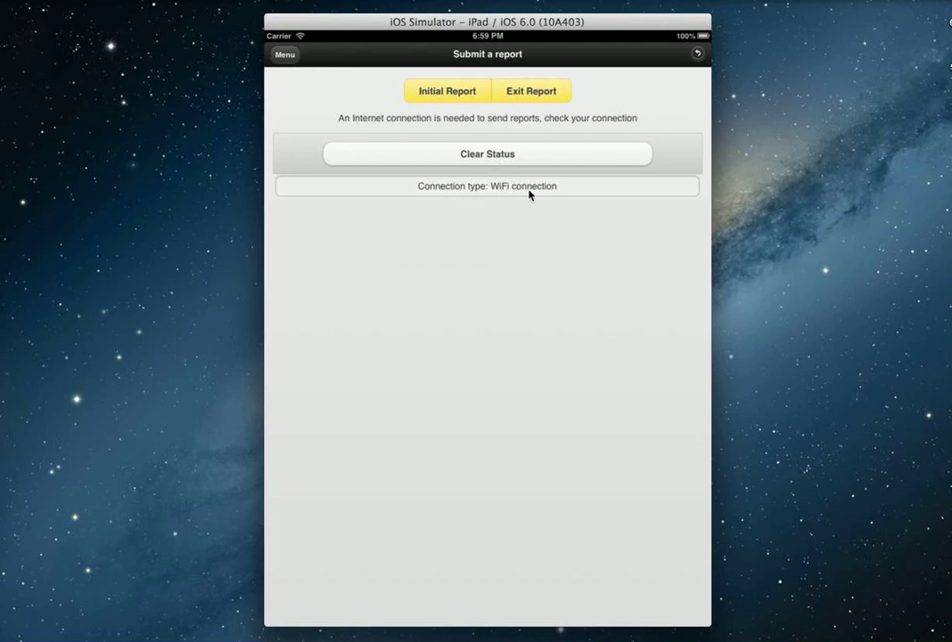
pyautogui.click(513, 155)
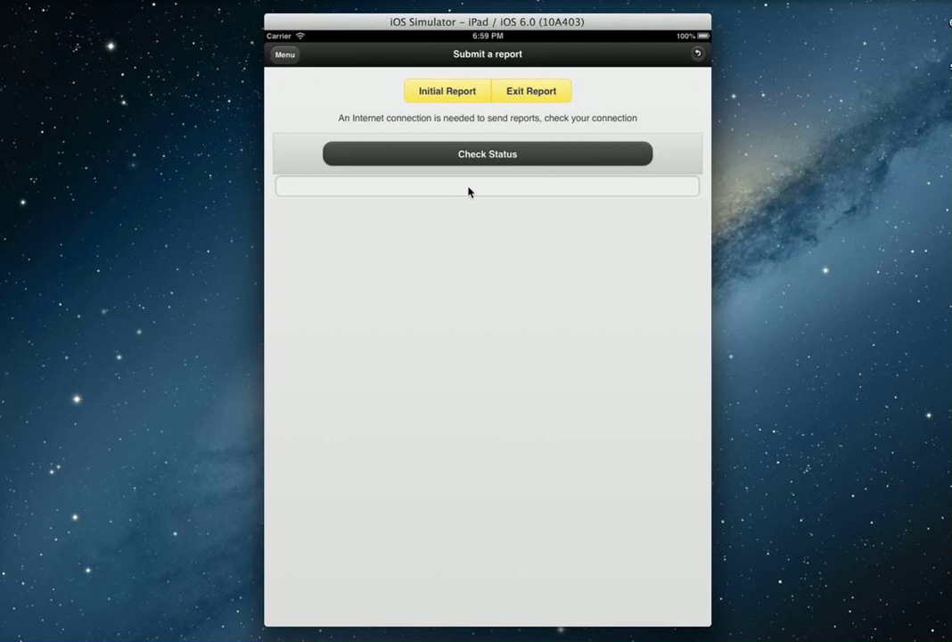
pyautogui.click(493, 158)
pyautogui.click(525, 164)
pyautogui.click(432, 101)
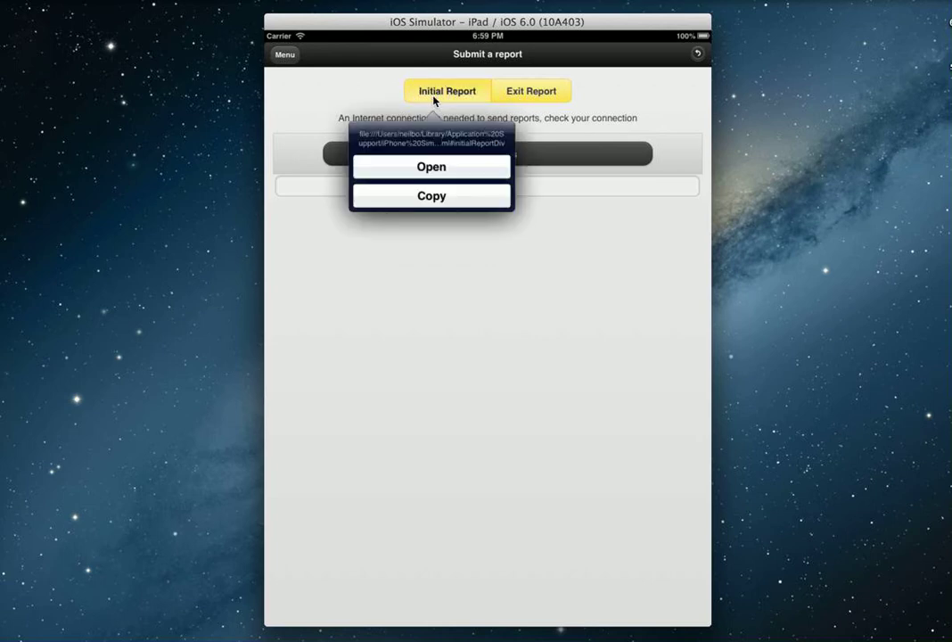
pyautogui.click(449, 100)
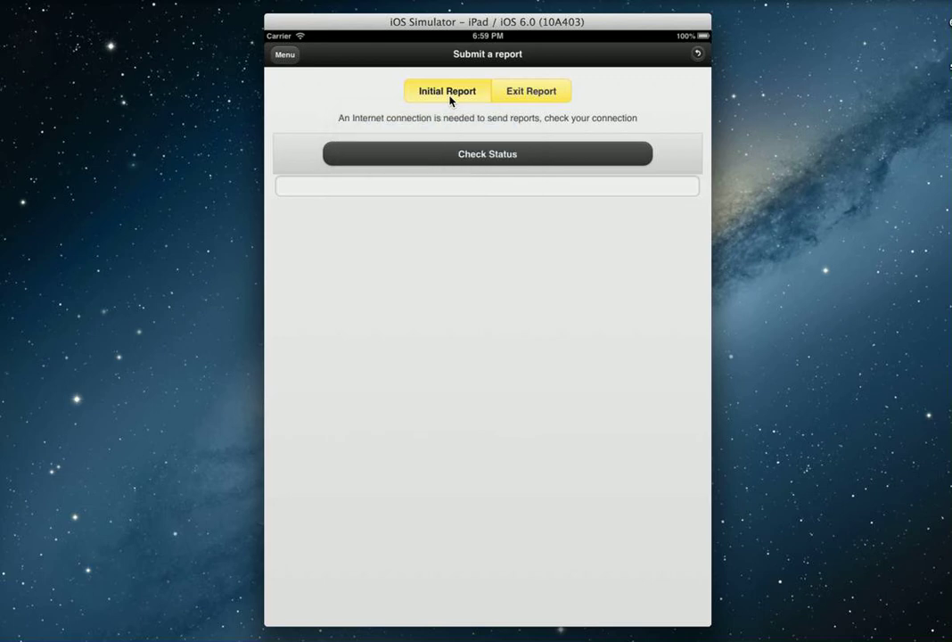
# - Load the male client's data into the Initial Report and set Height 175, Weight 75
pyautogui.click(451, 100)
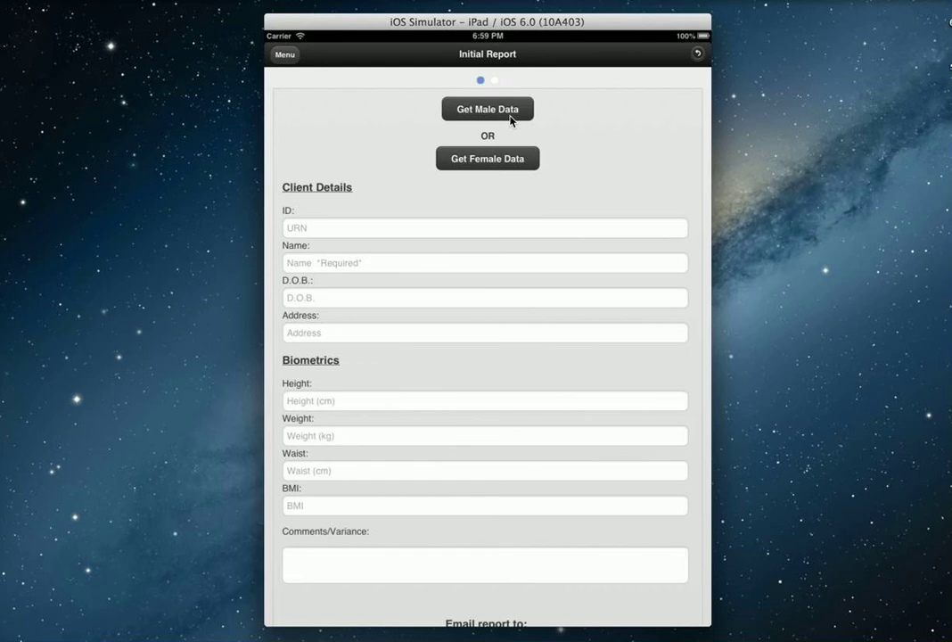
pyautogui.click(511, 118)
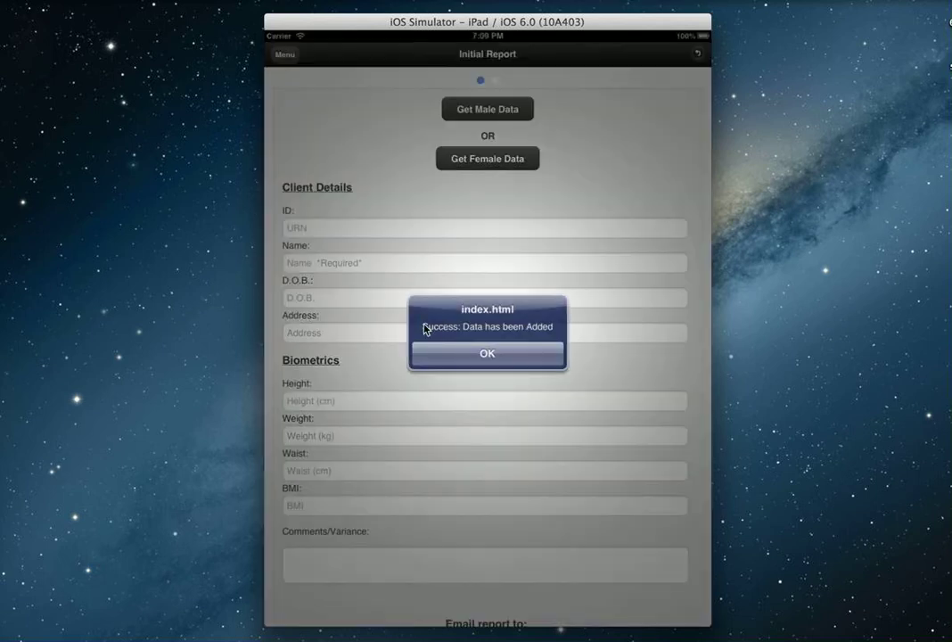
pyautogui.click(522, 354)
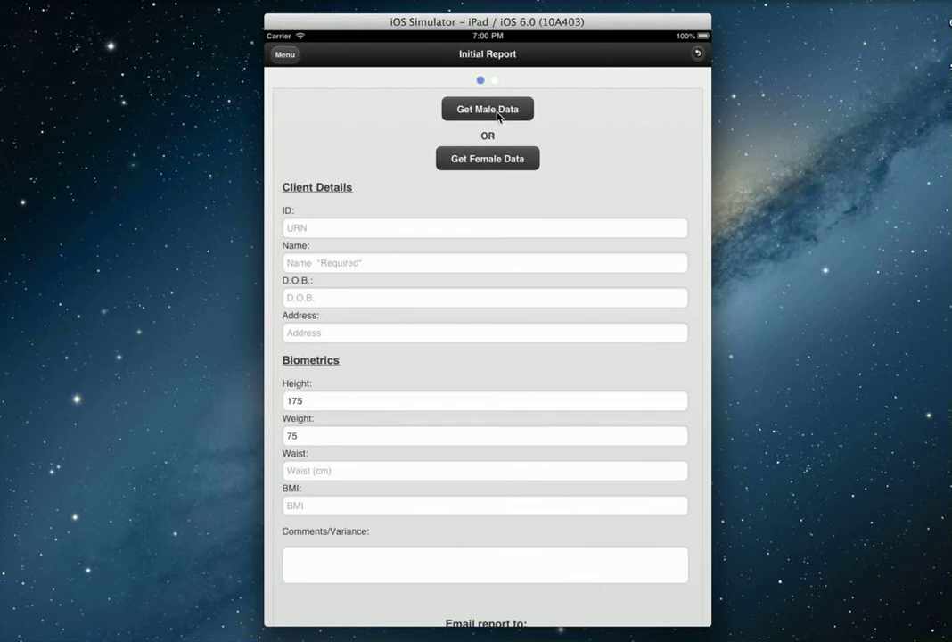
pyautogui.click(308, 400)
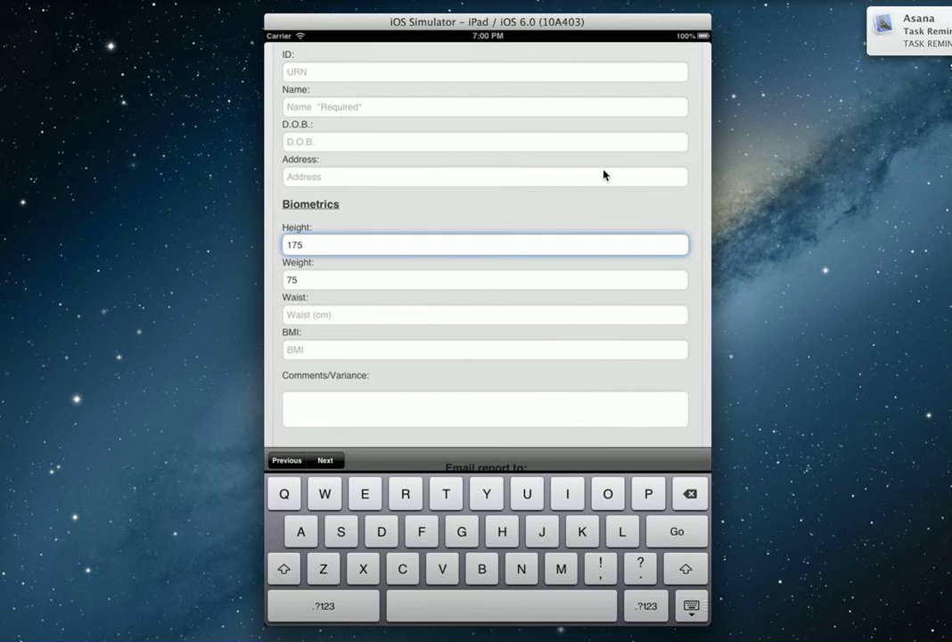
pyautogui.click(692, 606)
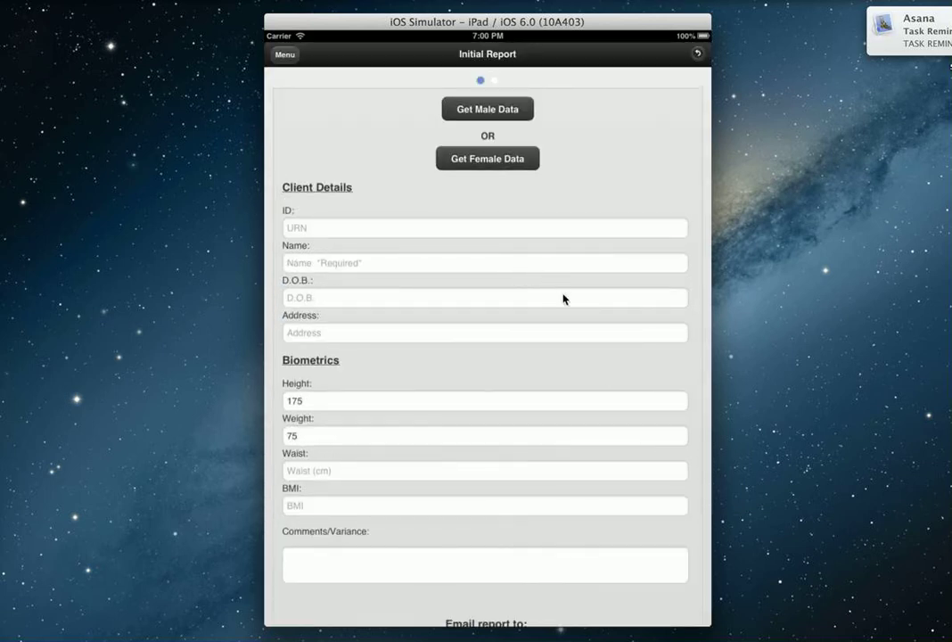
pyautogui.moveTo(597, 376); pyautogui.dragTo(587, 330)
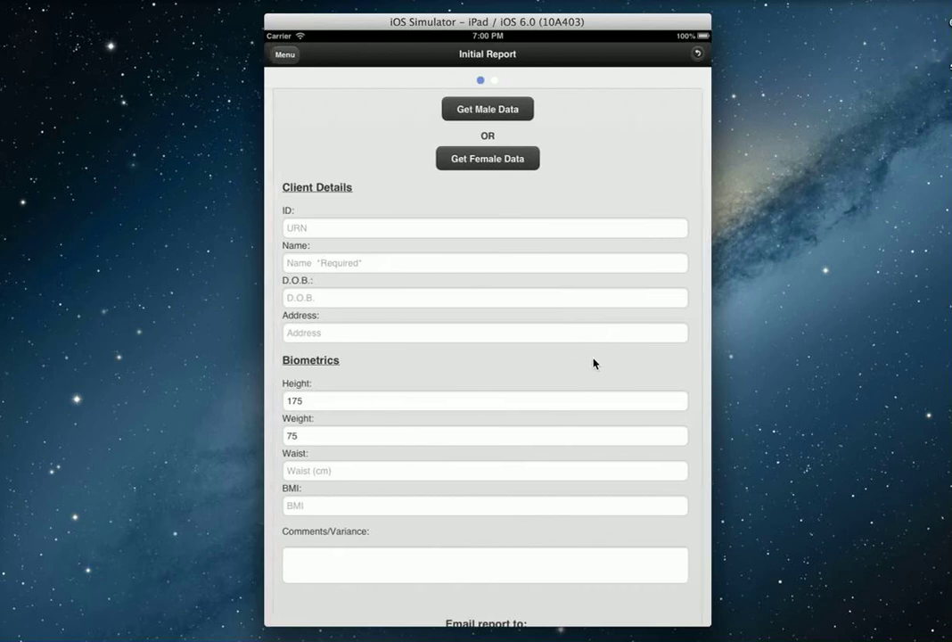
# - Enter the client's name in the Initial Report
pyautogui.click(504, 260)
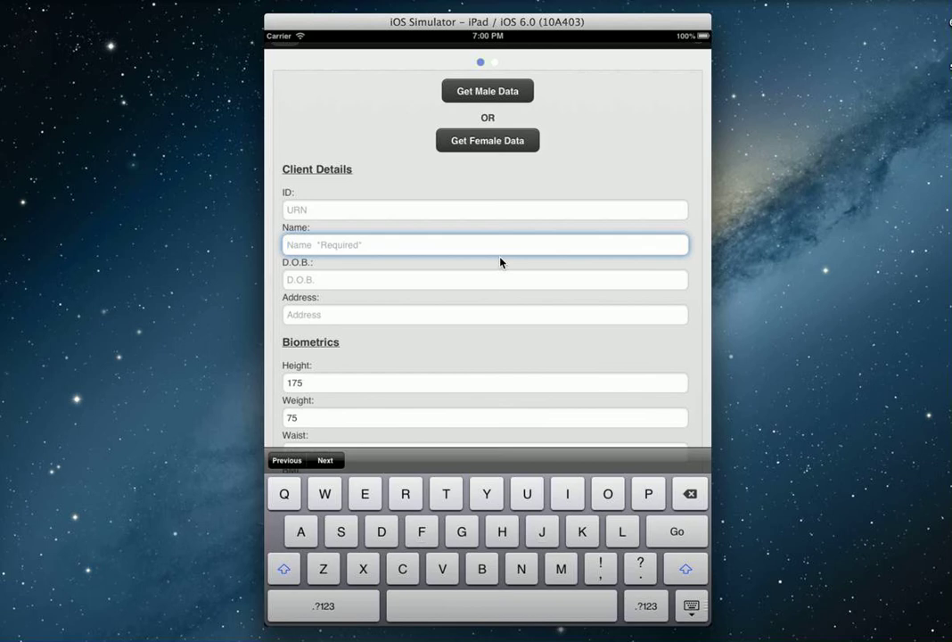
pyautogui.write('Patient Zero')
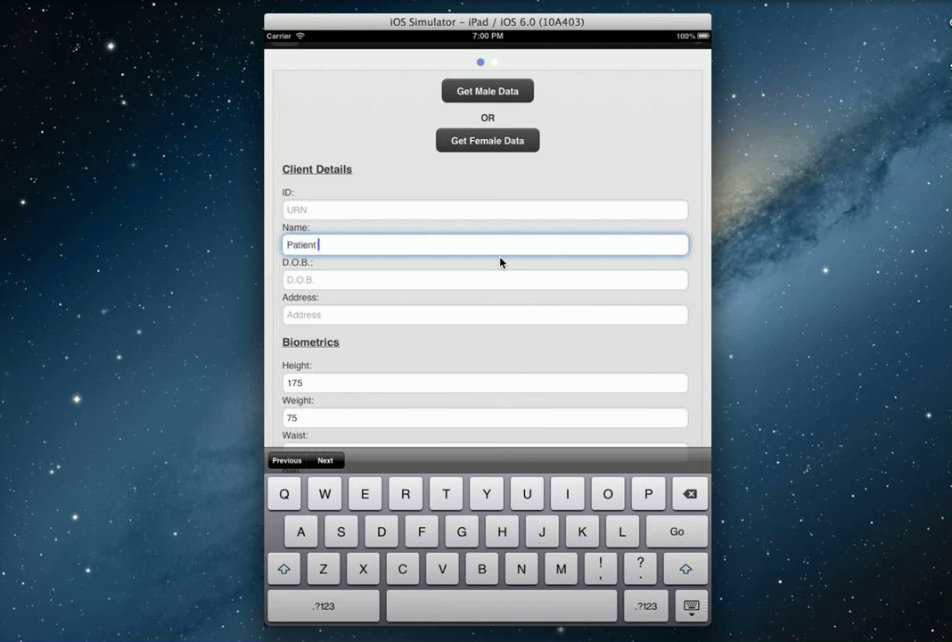
pyautogui.click(692, 606)
pyautogui.moveTo(644, 602); pyautogui.dragTo(629, 365)
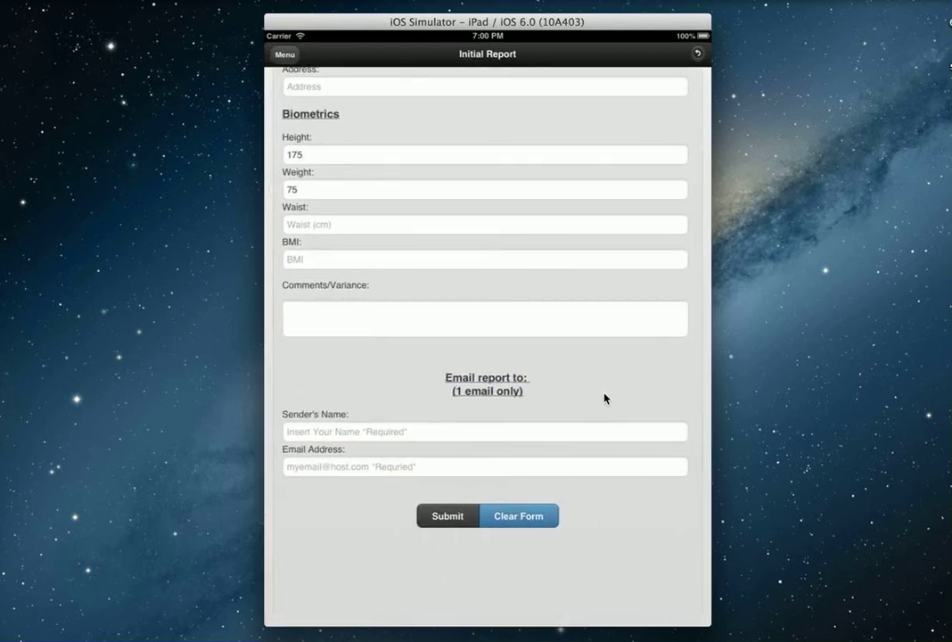
# - Add the sender's name and recipient e-mail address, then submit the report
pyautogui.click(440, 439)
pyautogui.write('Neil')
pyautogui.press('Tab')
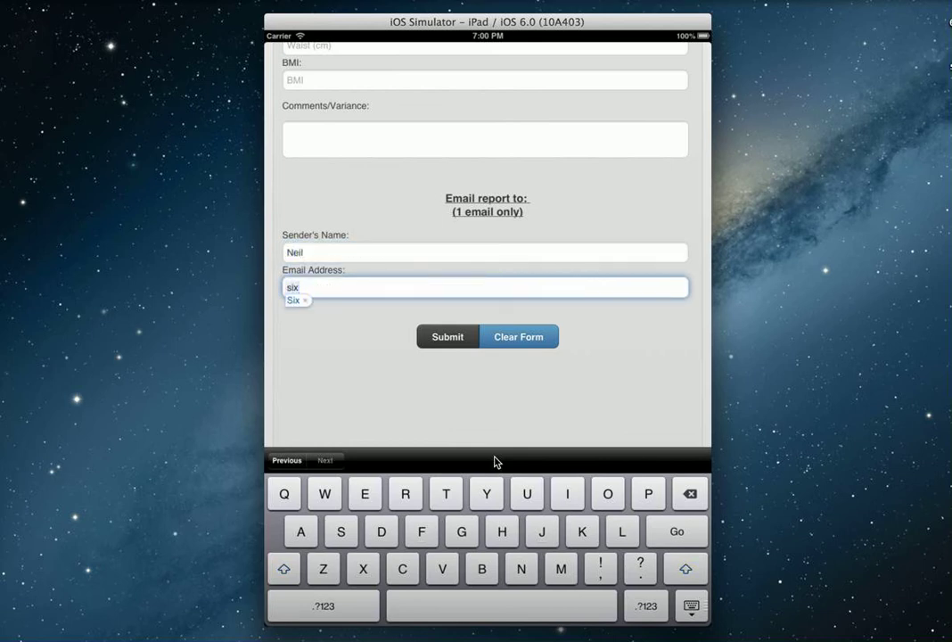
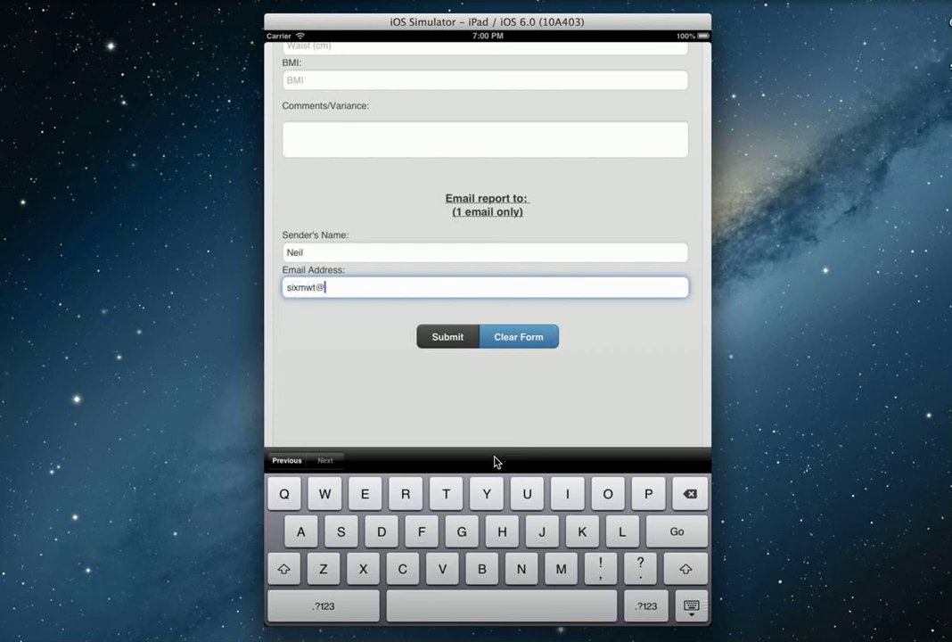
pyautogui.click(443, 339)
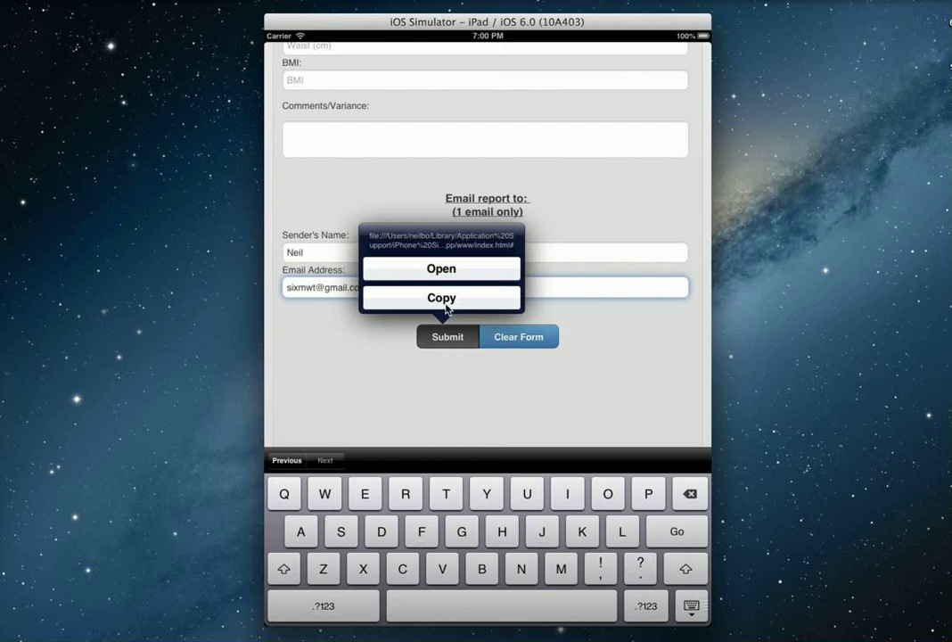
pyautogui.click(442, 269)
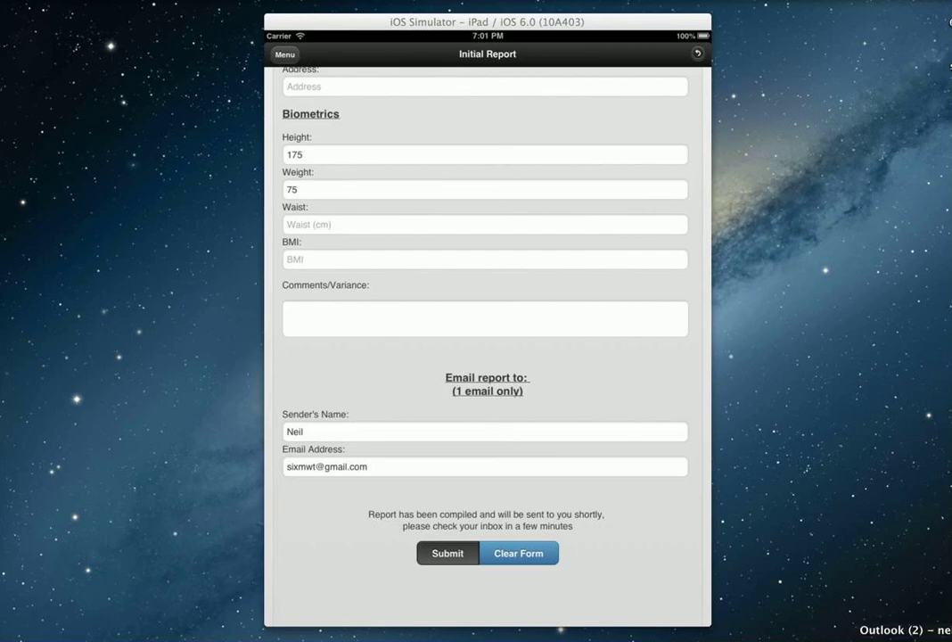
# - Switch to the browser and refresh the Outlook.com Inbox for the new report email
pyautogui.press('super+Tab')
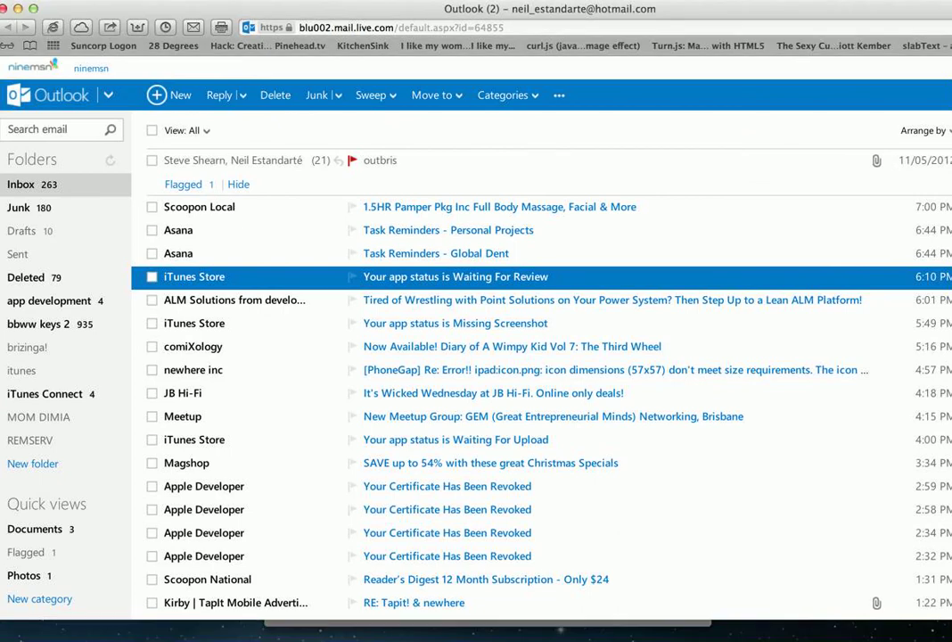
pyautogui.click(24, 187)
pyautogui.click(24, 186)
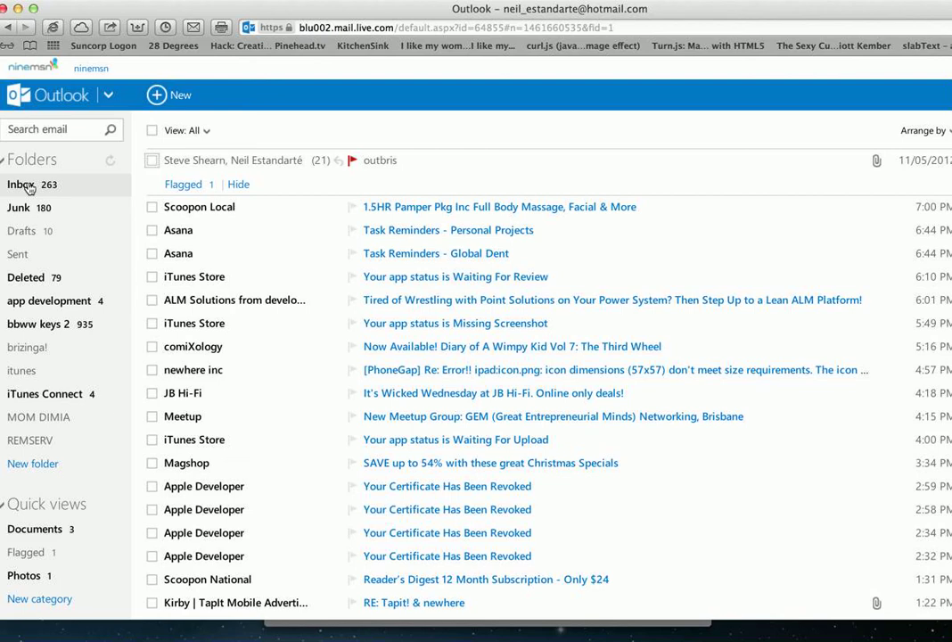
pyautogui.click(28, 187)
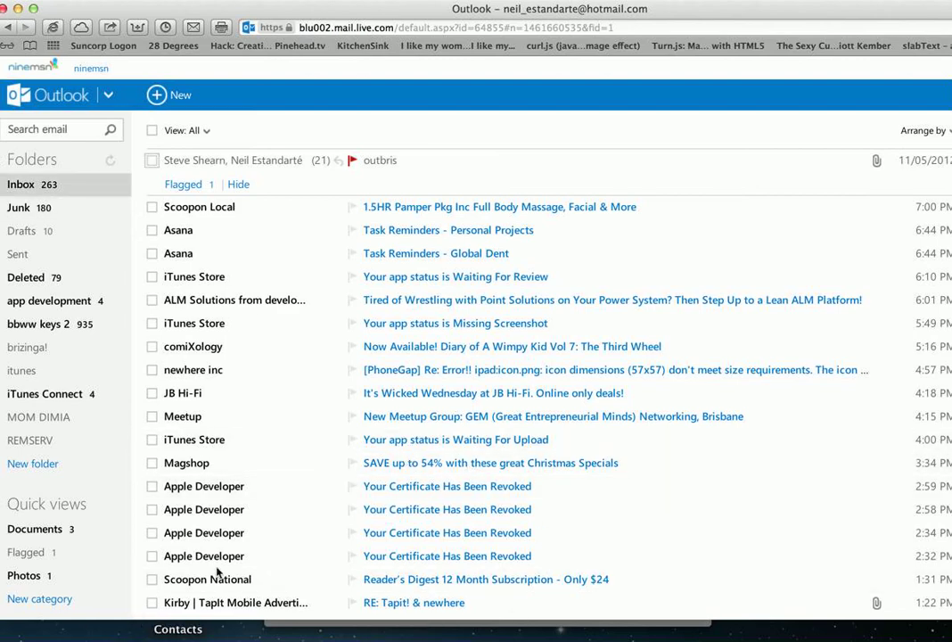
# - Search for 'gmail.com/sign in' from Safari's address bar
pyautogui.click(379, 27)
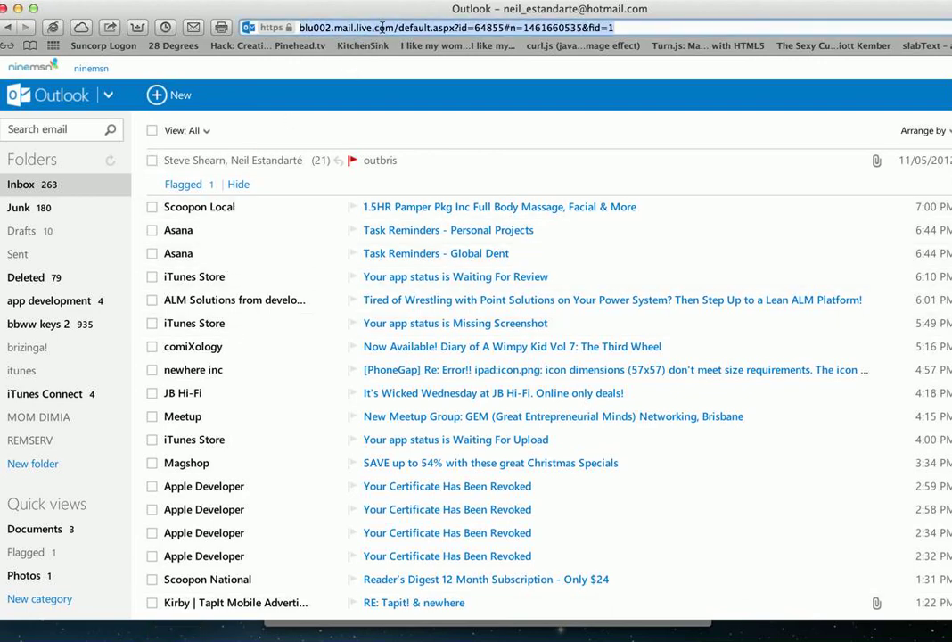
pyautogui.write('gmail.')
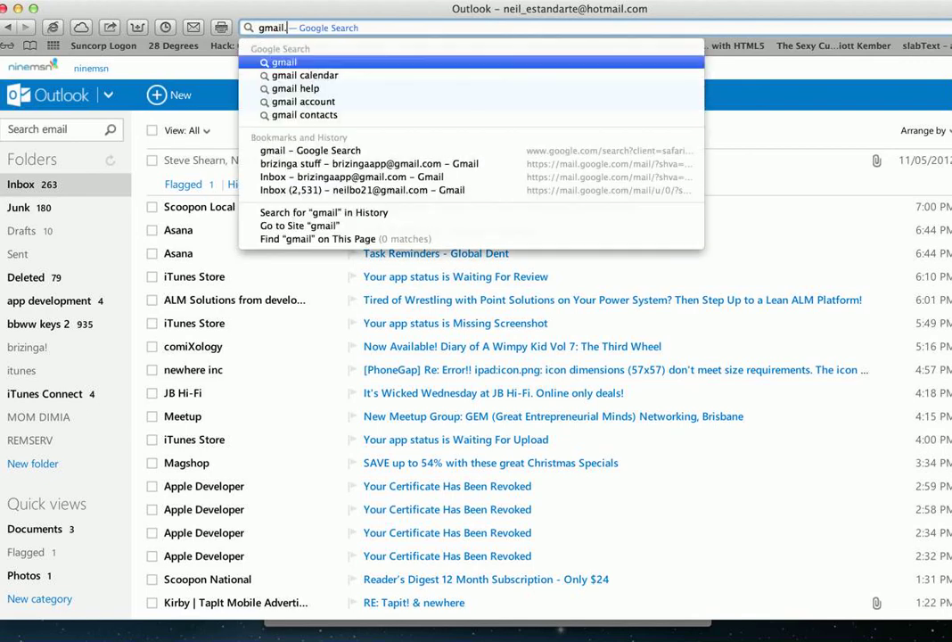
pyautogui.write('com')
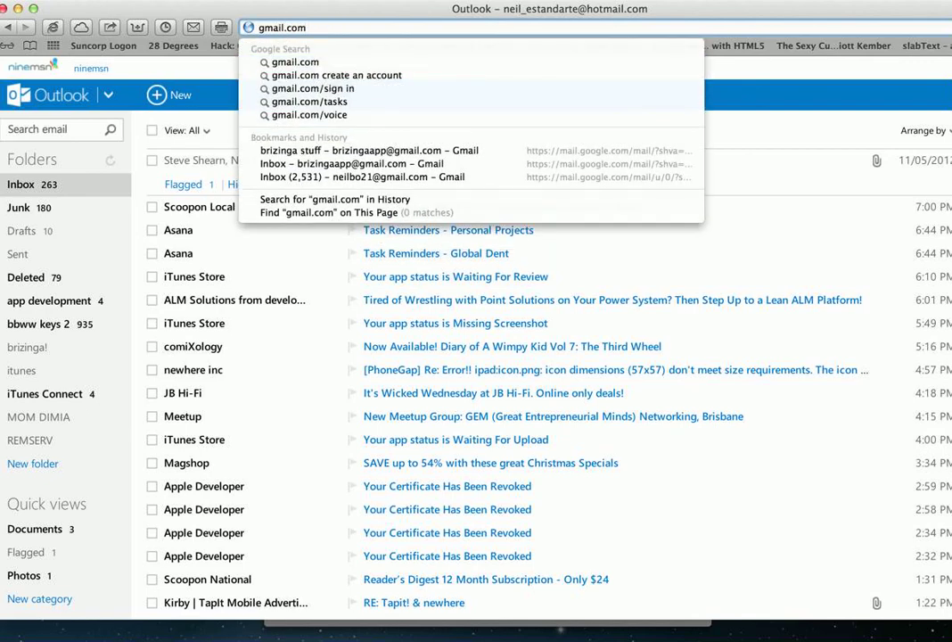
pyautogui.press('Down')
pyautogui.press('Down')
pyautogui.press('Return')
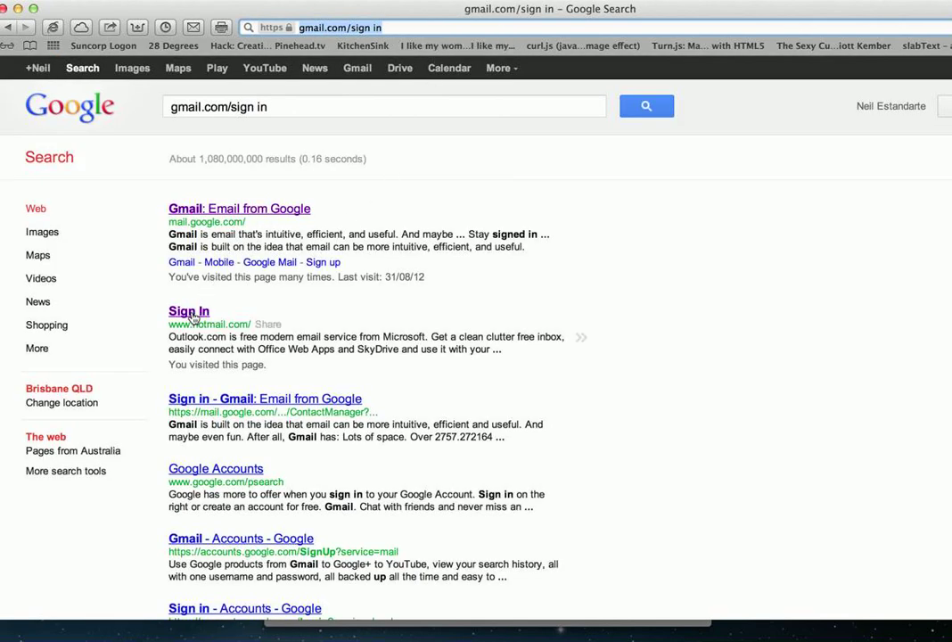
# - Open the Gmail result and choose to sign in as a different user
pyautogui.click(250, 208)
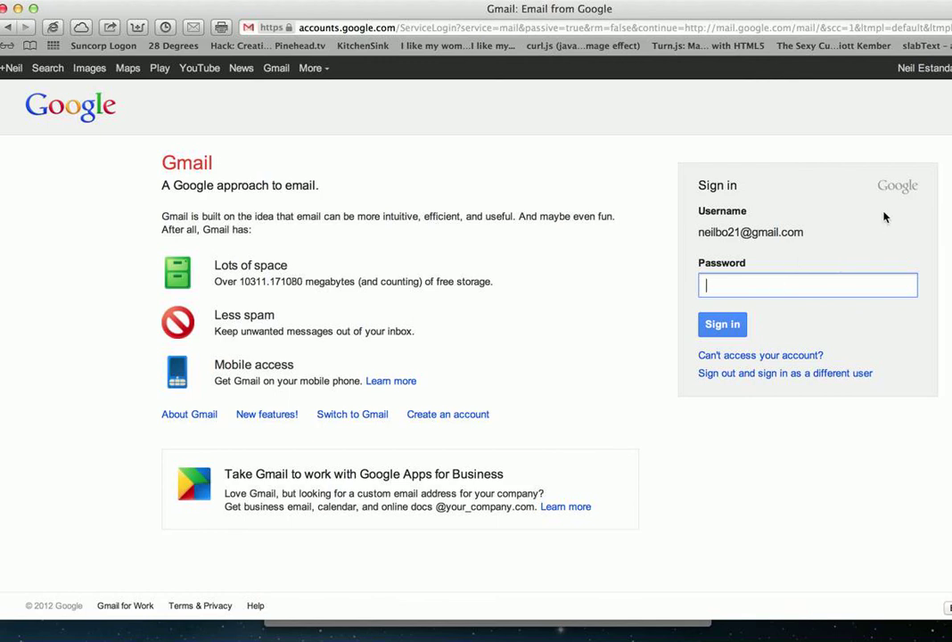
pyautogui.click(729, 374)
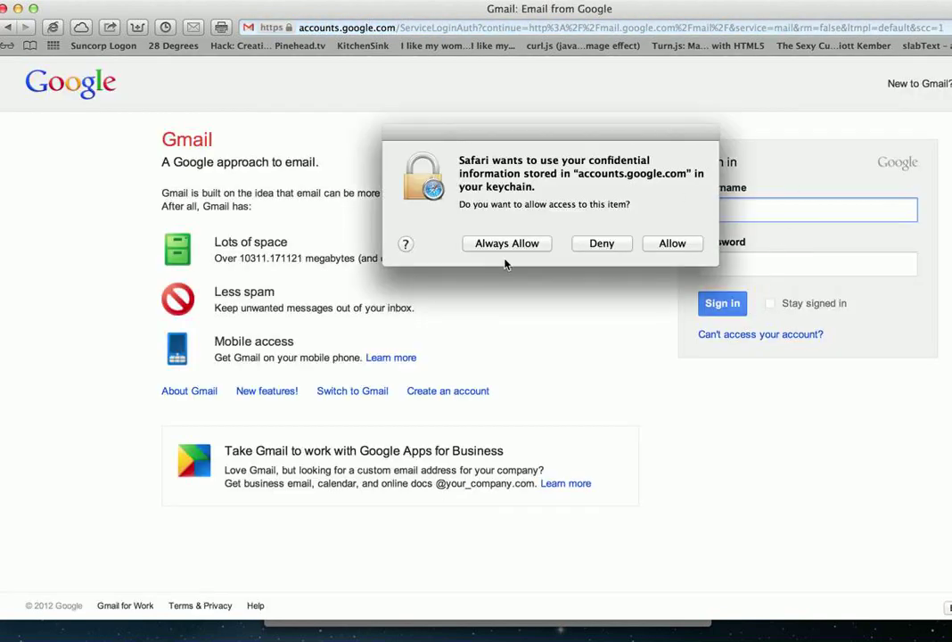
pyautogui.click(510, 249)
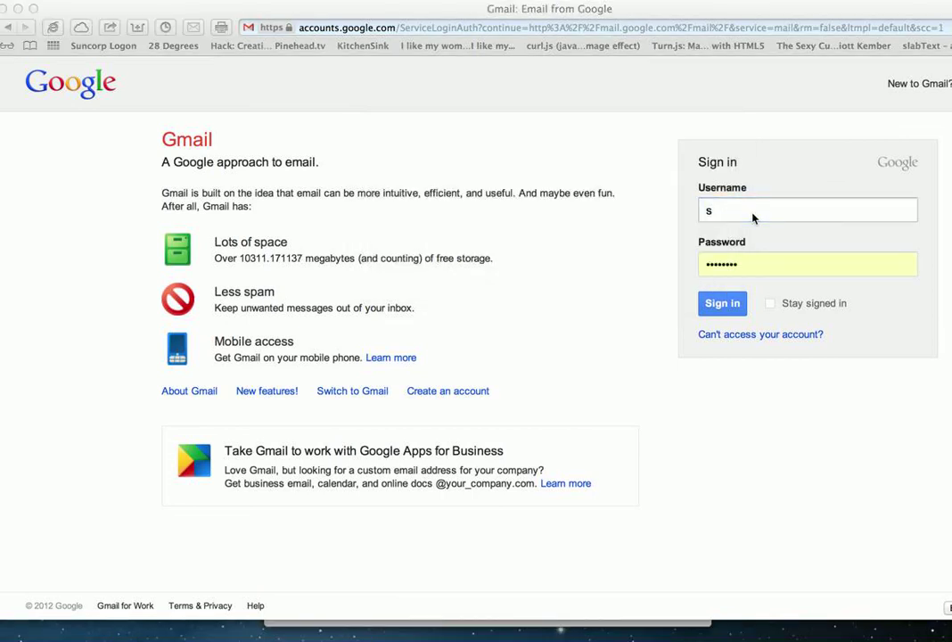
# - Autofill the recipient account's username and saved password, then sign in to Gmail
pyautogui.click(748, 212)
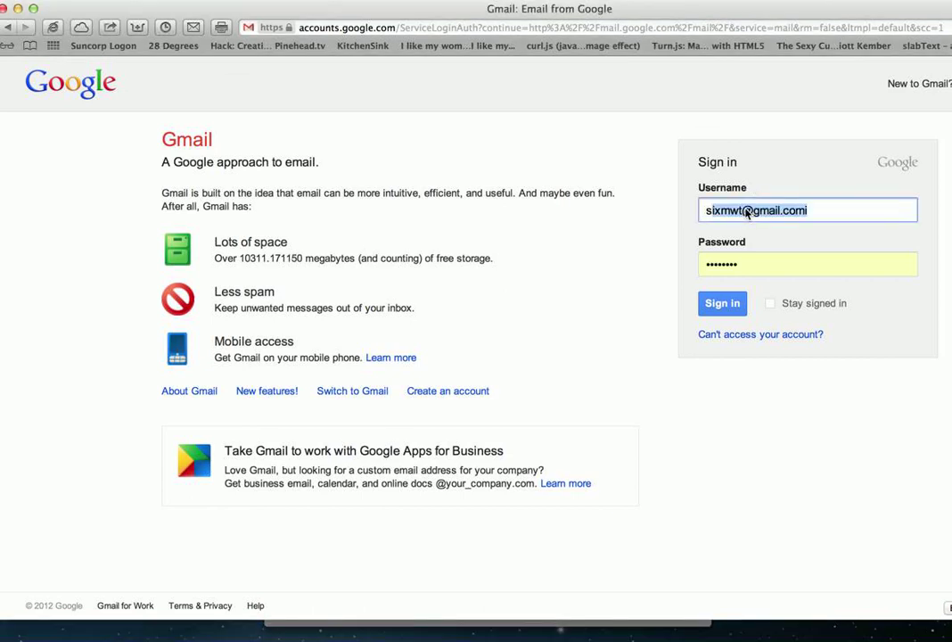
pyautogui.click(450, 243)
pyautogui.write('x')
pyautogui.press('BackSpace')
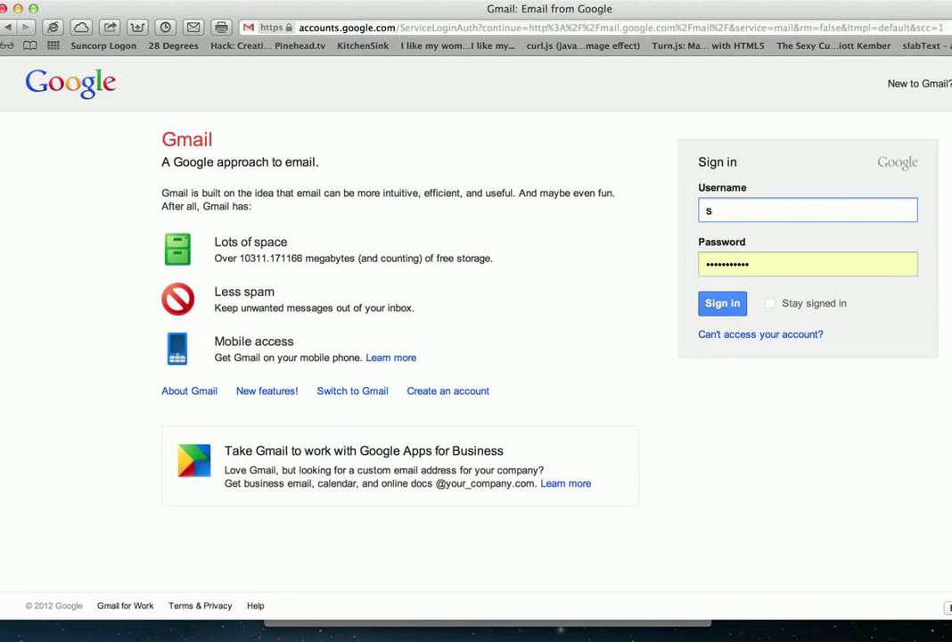
pyautogui.press('Down')
pyautogui.press('Up')
pyautogui.press('Right')
pyautogui.press('Escape')
pyautogui.click(724, 304)
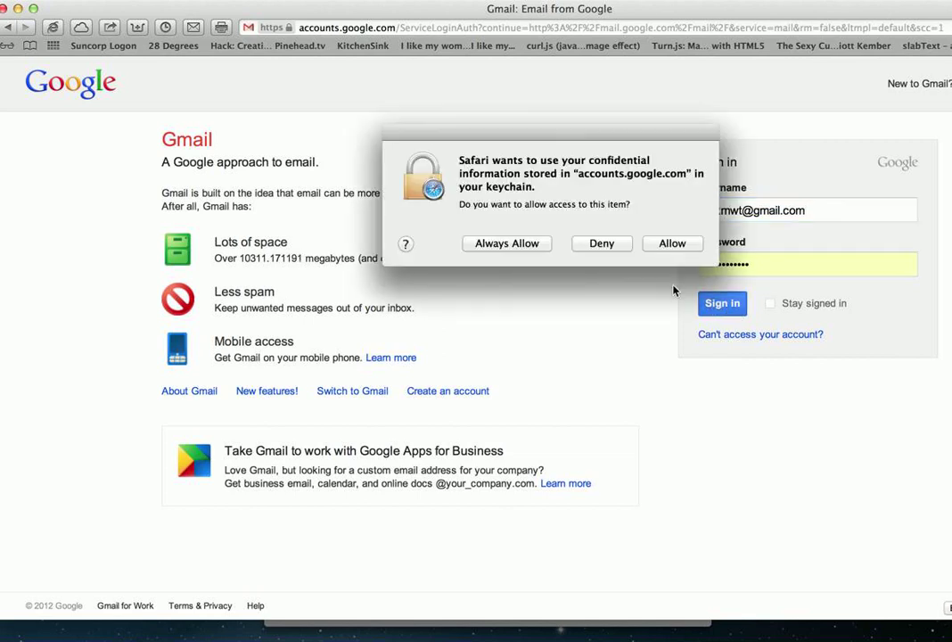
pyautogui.click(530, 246)
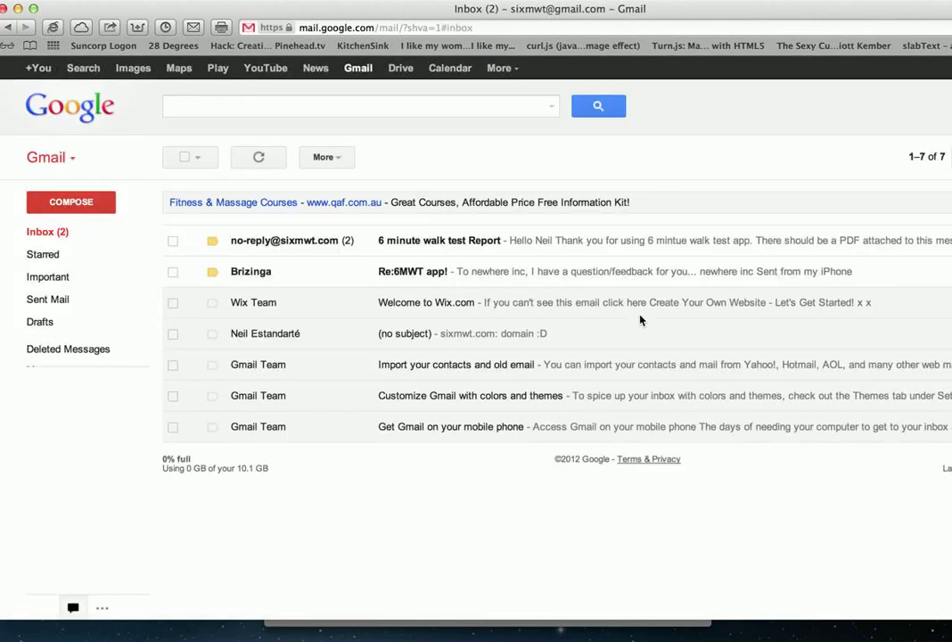
# - Open the no-reply 6 minute walk test Report email, expand it, and download 6MWTreport.pdf
pyautogui.click(289, 246)
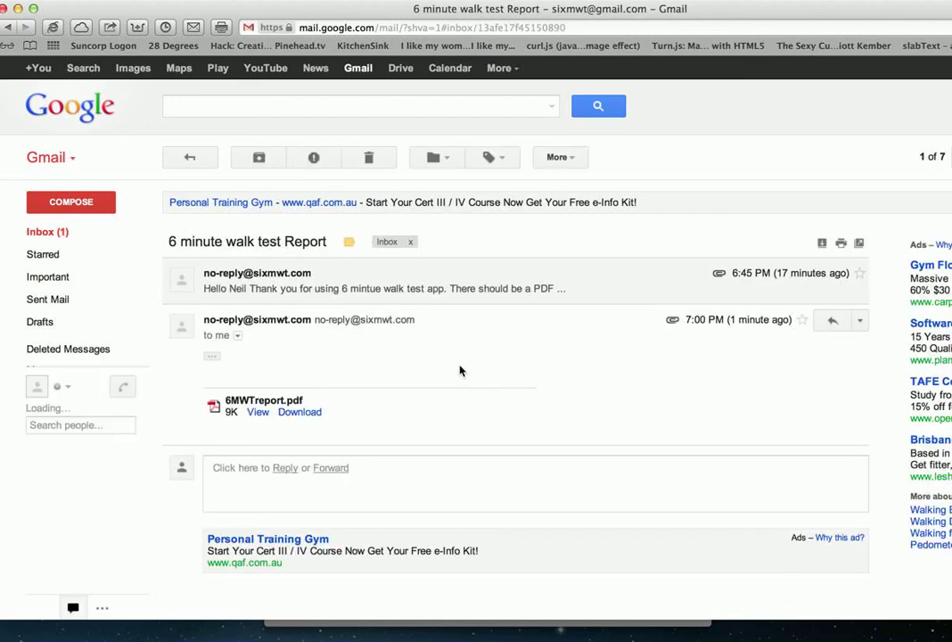
pyautogui.click(249, 274)
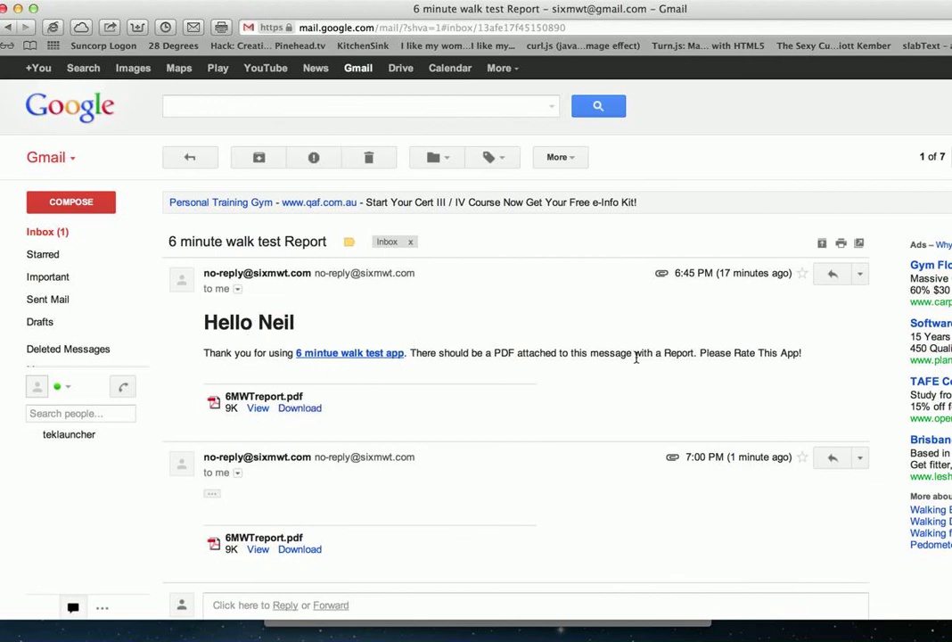
pyautogui.click(307, 410)
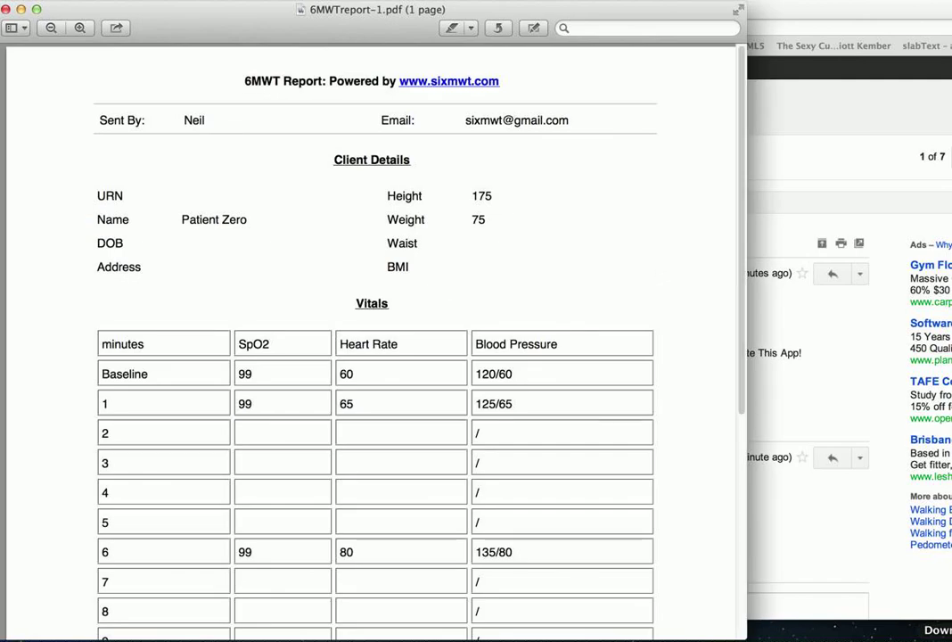
# - Scroll through 6MWTreport-1.pdf in Preview to review client details and minute 1 and 6 vitals
pyautogui.click(743, 113)
pyautogui.moveTo(742, 113); pyautogui.dragTo(669, 95)
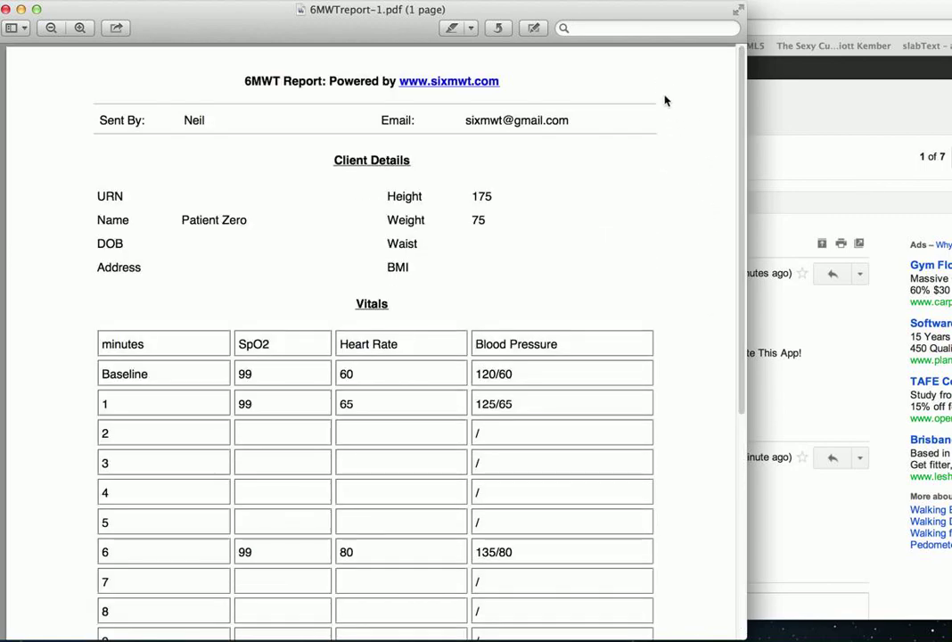